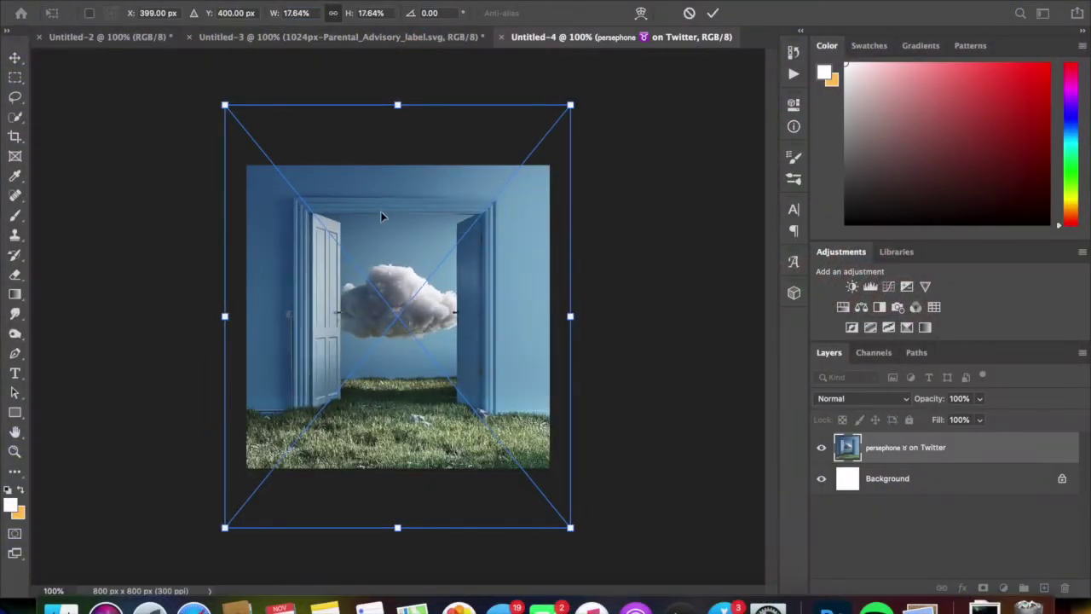
Commit the room image's sideways shift and duplicate its layer
{"action": "key", "text": "Return"}
{"action": "left_click_drag", "start_coordinate": [394, 224], "coordinate": [393, 271]}
{"action": "key", "text": "ctrl+j"}
{"action": "key", "text": "ctrl+plus"}
{"action": "key", "text": "ctrl+plus"}
Quick Select the cloud, refine it in Select and Mask, and output it to a new masked layer
{"action": "key", "text": "w"}
{"action": "left_click", "coordinate": [345, 179]}
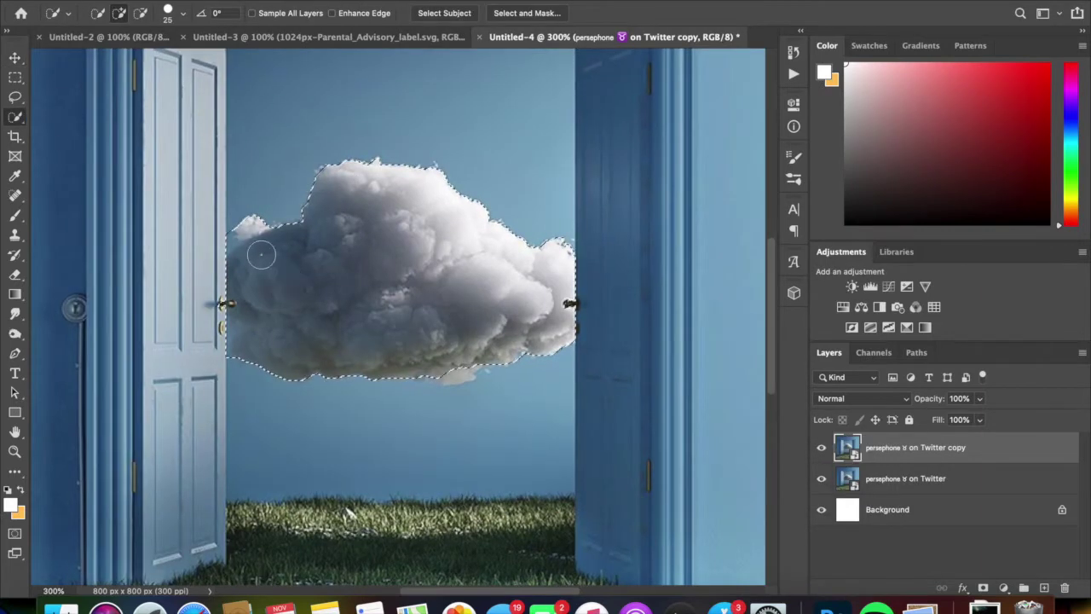
{"action": "key", "text": "ctrl+plus"}
{"action": "key", "text": "ctrl+plus"}
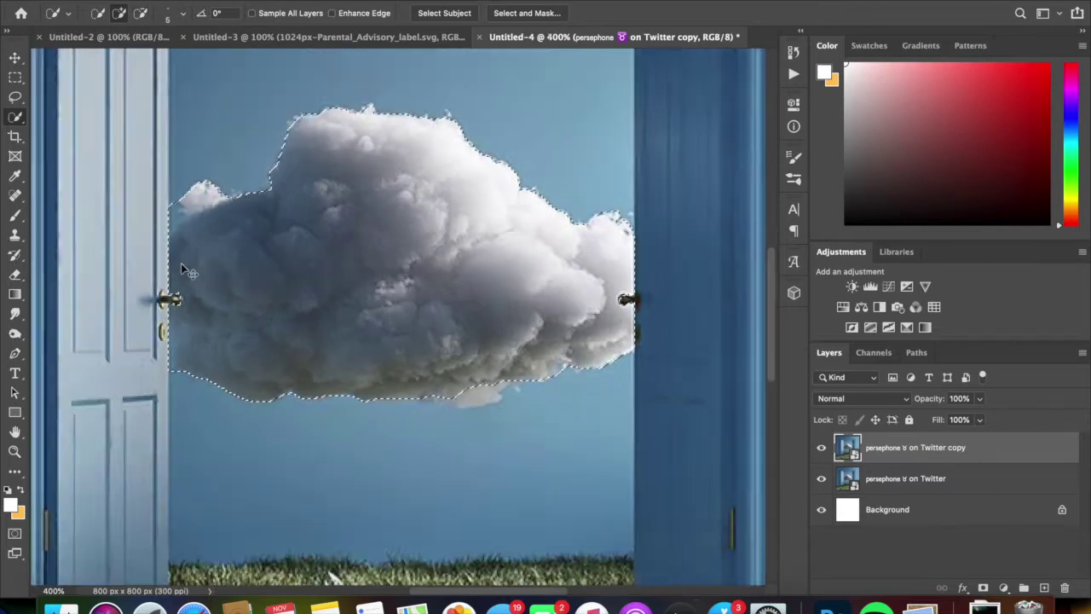
{"action": "left_click_drag", "start_coordinate": [126, 288], "coordinate": [293, 499]}
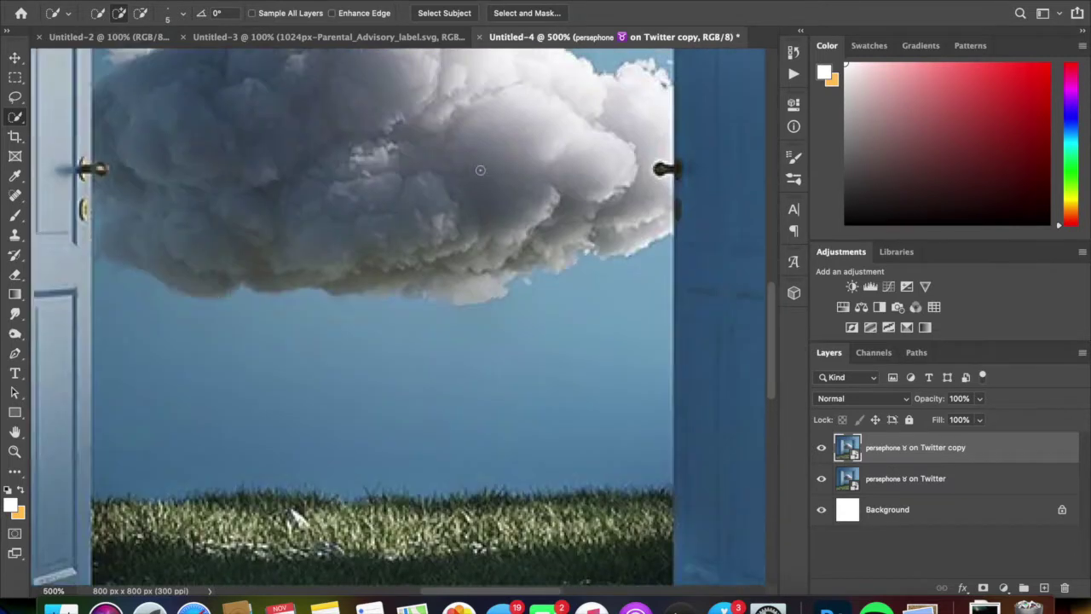
{"action": "key", "text": "ctrl+minus"}
{"action": "key", "text": "ctrl+minus"}
{"action": "key", "text": "ctrl+minus"}
{"action": "key", "text": "ctrl+minus"}
{"action": "key", "text": "ctrl+alt+r"}
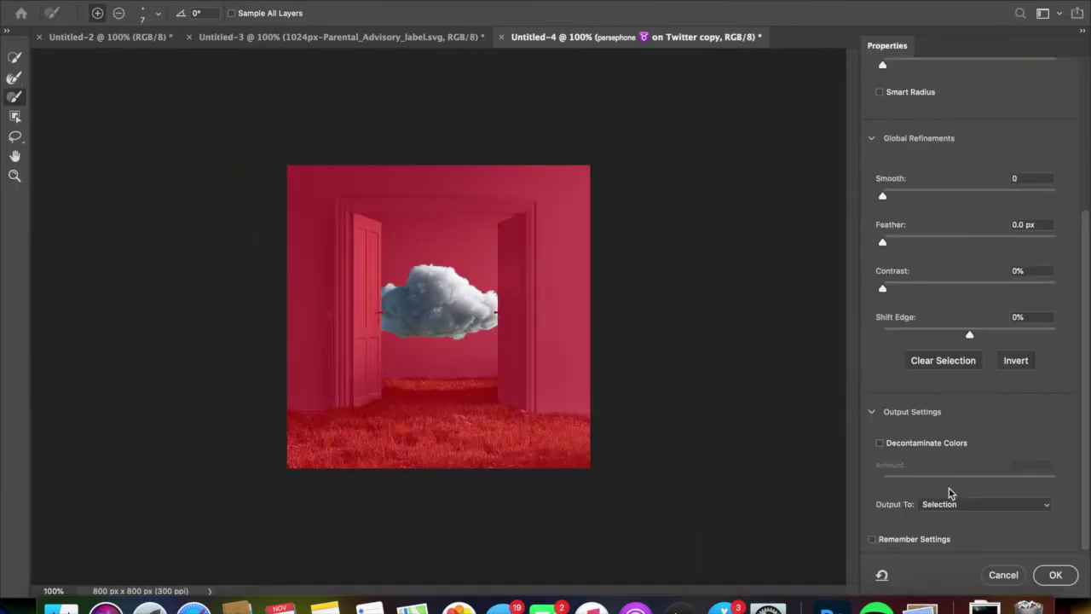
{"action": "left_click", "coordinate": [1053, 574]}
Apply a 9.1 px Gaussian Blur to the lower cloud copy
{"action": "right_click", "coordinate": [887, 478]}
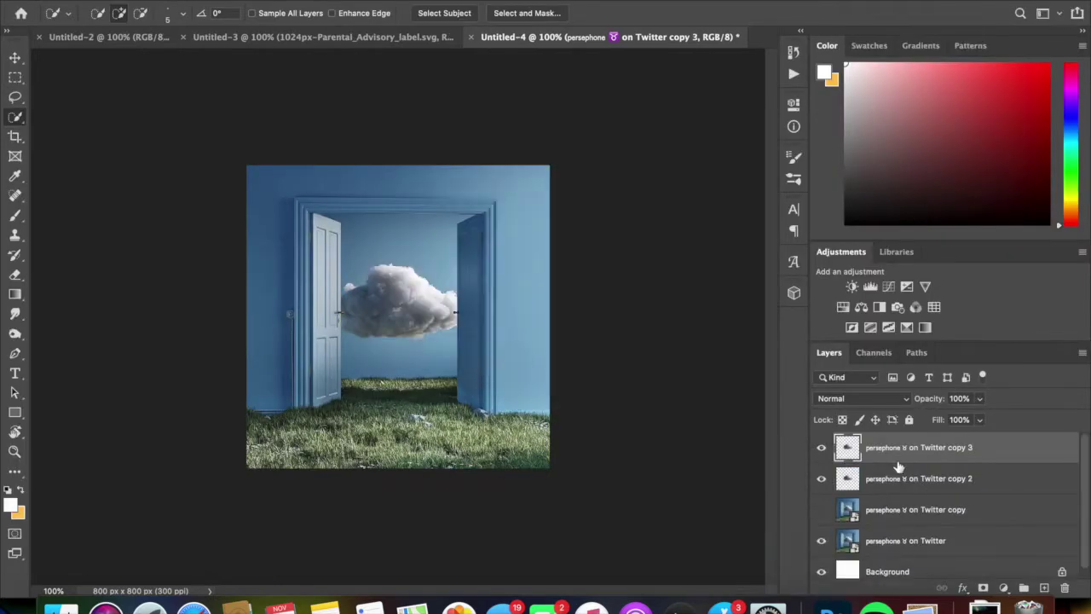
{"action": "left_click", "coordinate": [635, 211]}
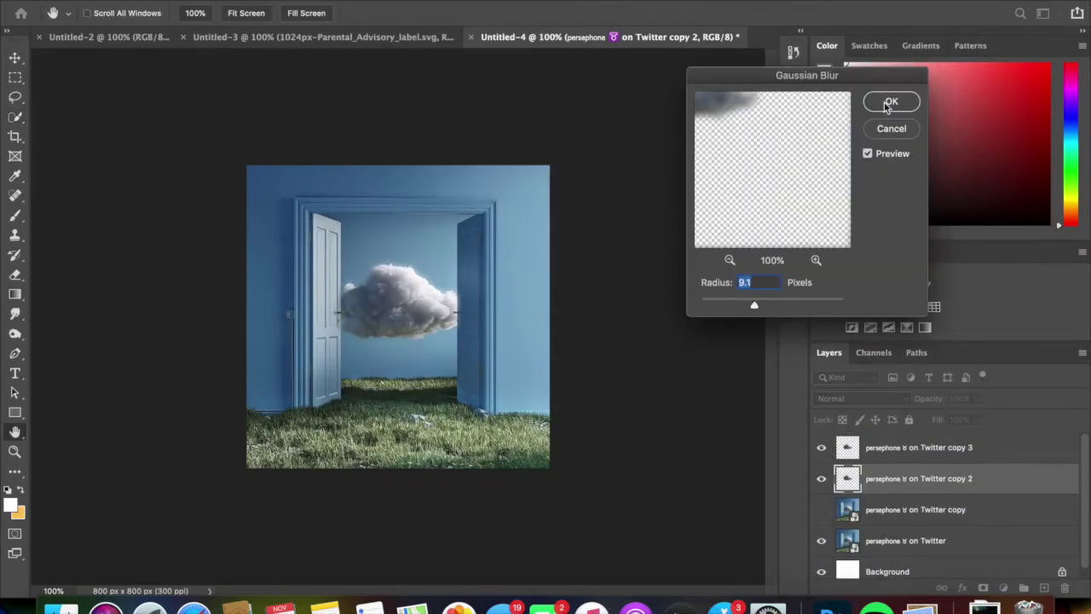
{"action": "left_click", "coordinate": [889, 102]}
{"action": "key", "text": "w"}
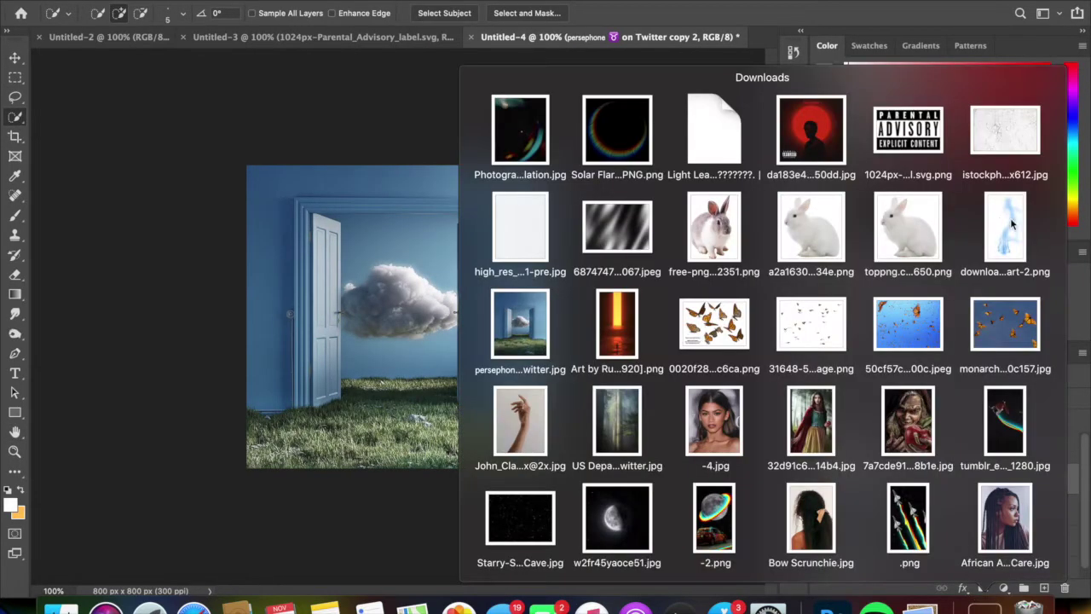
Rotate, scale and move the lightning bolt up through the cloud
{"action": "key", "text": "v"}
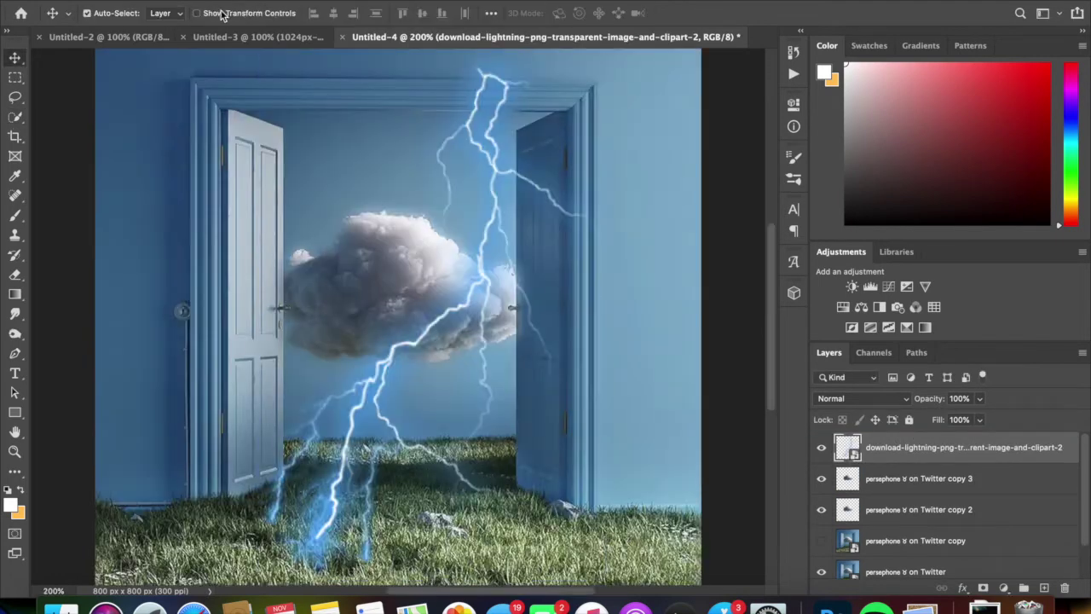
{"action": "key", "text": "ctrl+t"}
{"action": "left_click_drag", "start_coordinate": [361, 166], "coordinate": [439, 157]}
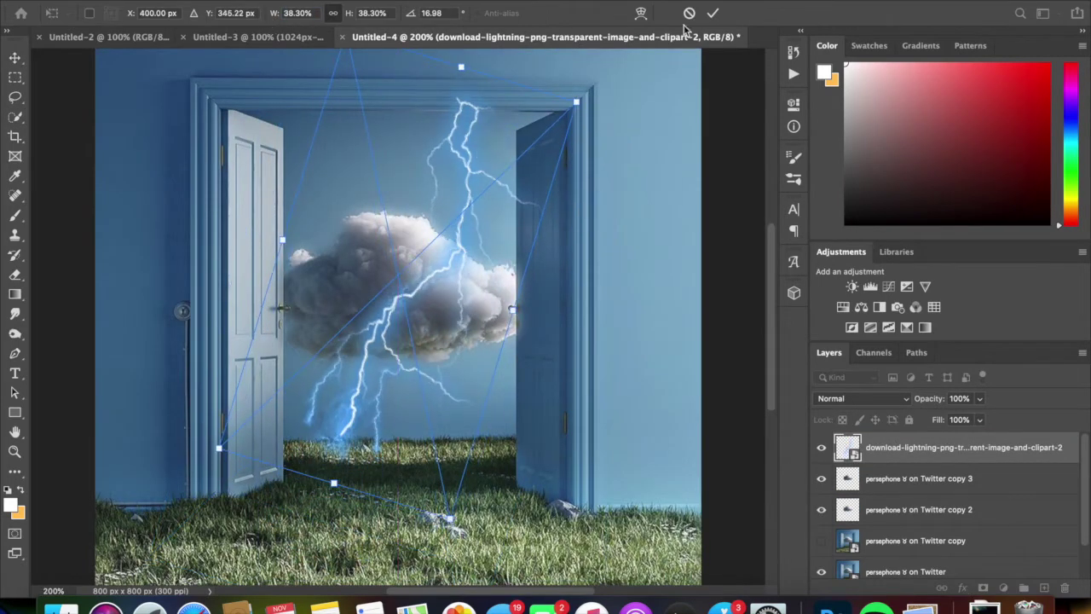
{"action": "key", "text": "Return"}
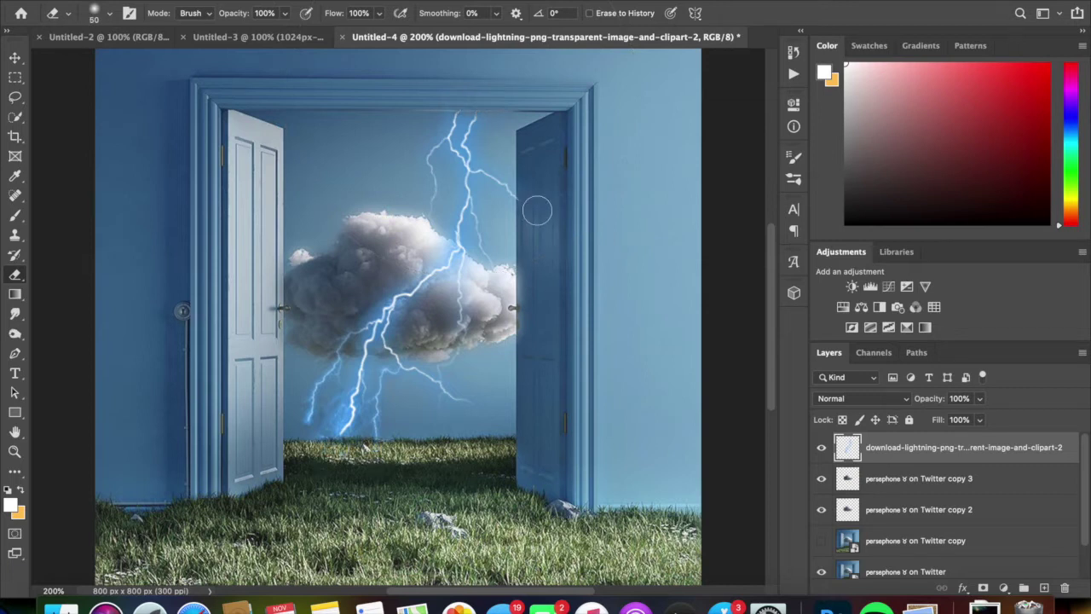
Move the reaching hand down and left so it rises from the grass
{"action": "key", "text": "super+minus"}
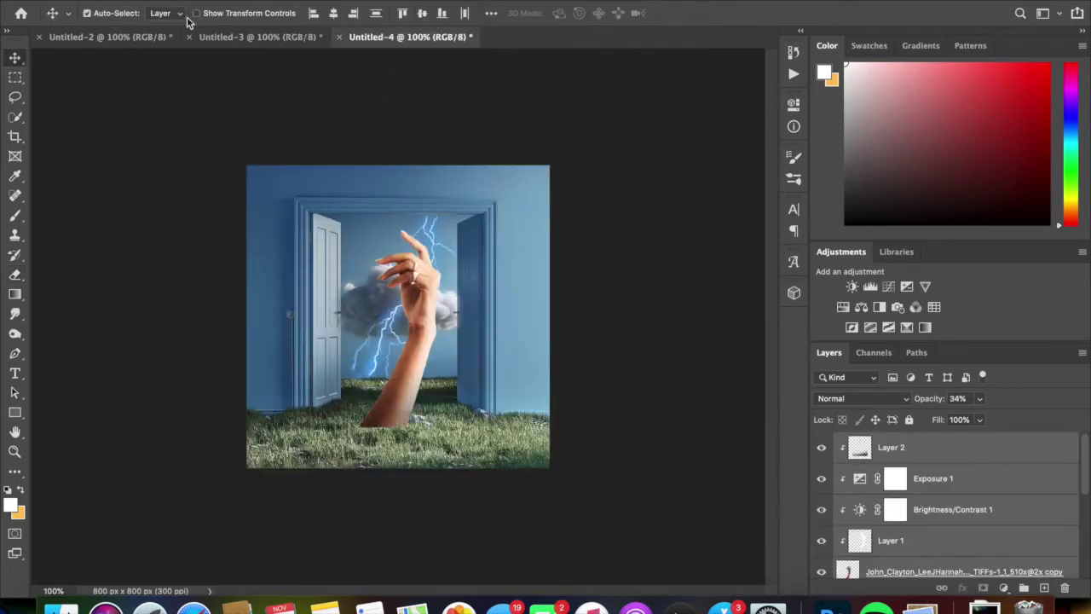
{"action": "left_click_drag", "start_coordinate": [410, 258], "coordinate": [410, 298]}
{"action": "left_click_drag", "start_coordinate": [412, 364], "coordinate": [404, 385]}
{"action": "key", "text": "Return"}
Hide Layer 2 and open the monarch butterfly clip-art PNG as its own document
{"action": "left_click_drag", "start_coordinate": [922, 465], "coordinate": [978, 487]}
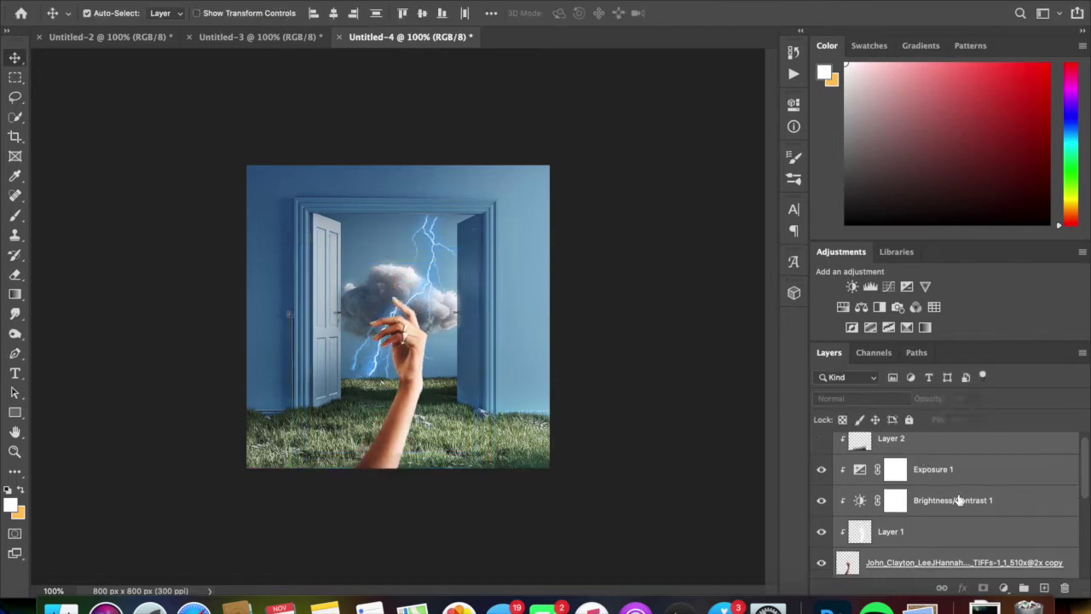
{"action": "left_click", "coordinate": [984, 607]}
{"action": "left_click_drag", "start_coordinate": [623, 316], "coordinate": [645, 42]}
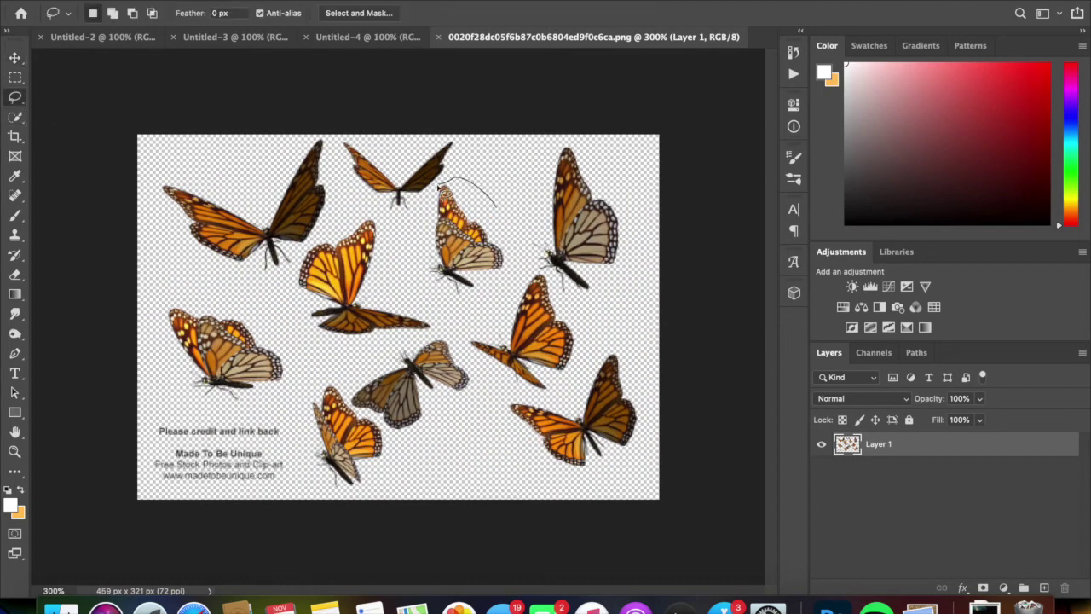
Drag the lassoed monarch into the cover and perch it on the hand's fingertip
{"action": "left_click_drag", "start_coordinate": [464, 234], "coordinate": [438, 244]}
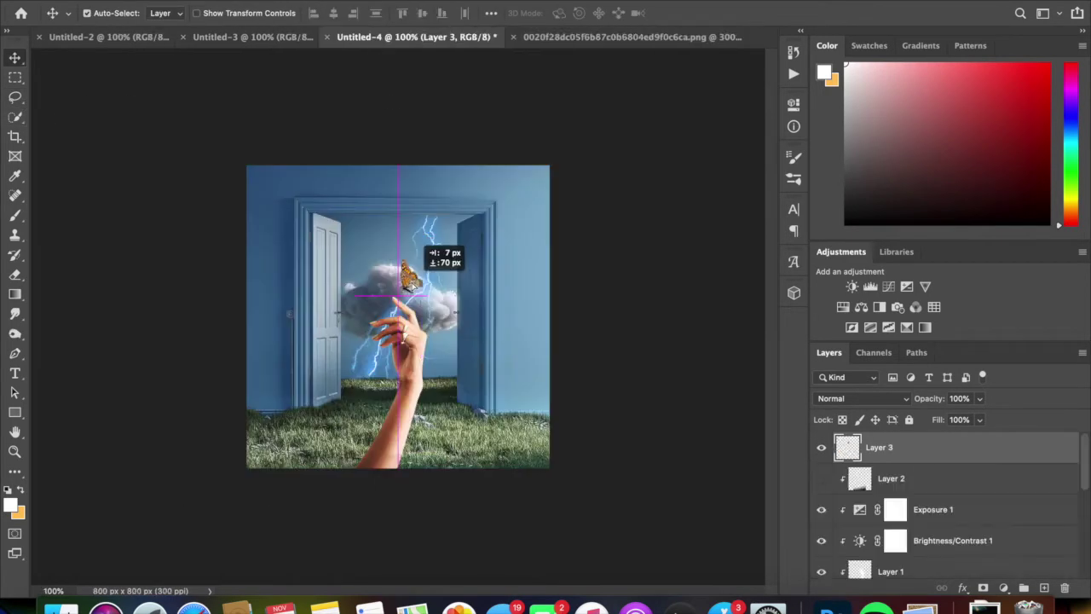
{"action": "key", "text": "ctrl+equal"}
{"action": "key", "text": "ctrl+equal"}
{"action": "left_click_drag", "start_coordinate": [412, 184], "coordinate": [430, 243]}
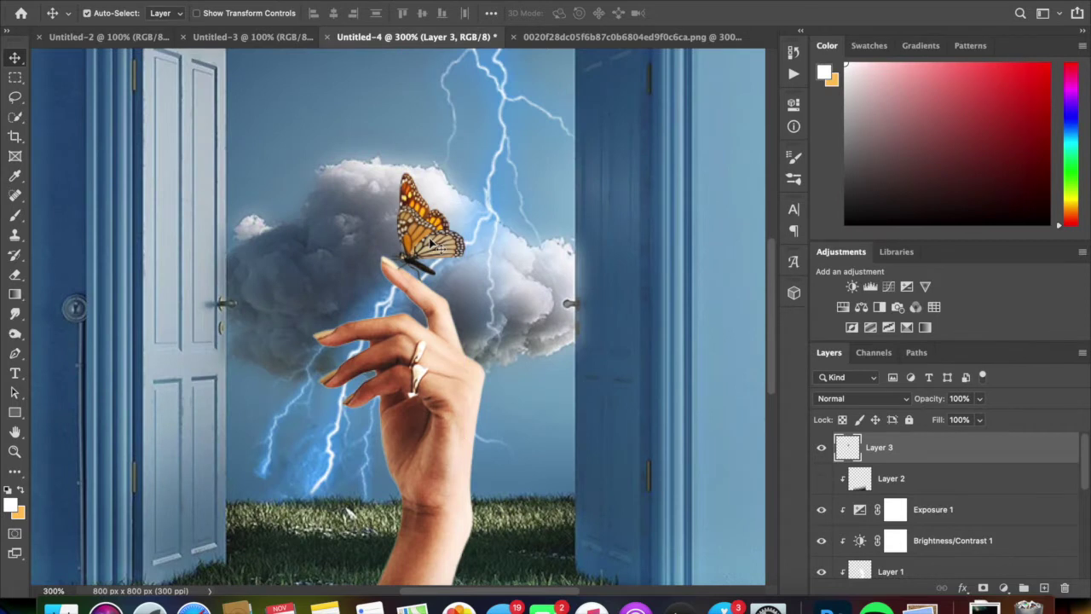
{"action": "key", "text": "ctrl+minus"}
{"action": "key", "text": "ctrl+minus"}
Place the butterfly swarm image from Downloads into the cover
{"action": "left_click", "coordinate": [984, 607]}
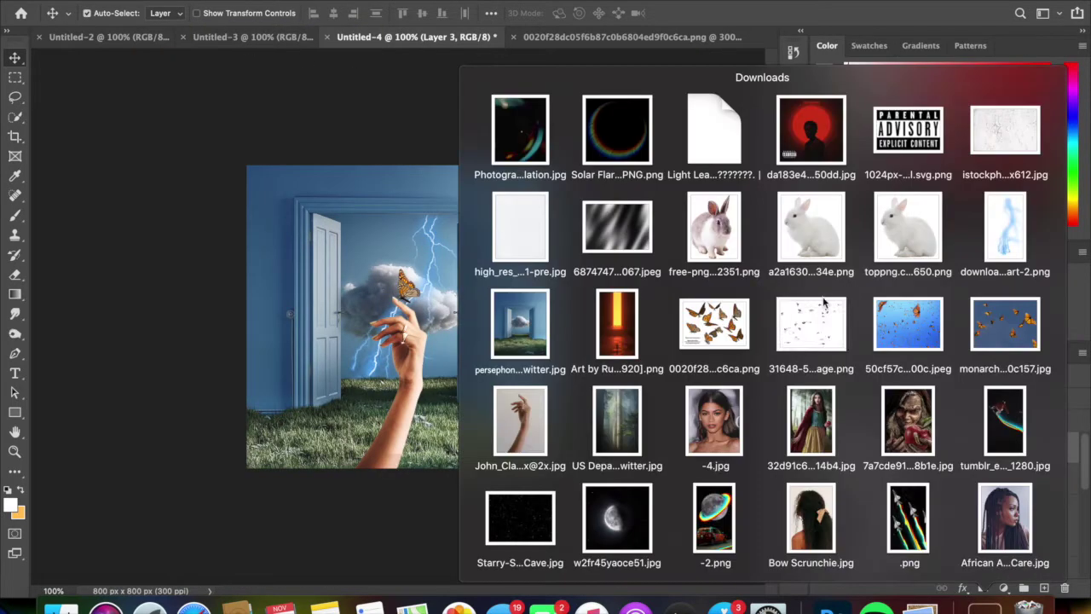
{"action": "left_click_drag", "start_coordinate": [724, 323], "coordinate": [397, 286]}
{"action": "left_click", "coordinate": [712, 13]}
{"action": "scroll", "coordinate": [938, 512], "scroll_direction": "down", "scroll_amount": 3}
Duplicate the swarm layer and move the original swarm lower on the cover
{"action": "right_click", "coordinate": [913, 460]}
{"action": "left_click", "coordinate": [755, 494]}
{"action": "key", "text": "Return"}
{"action": "left_click", "coordinate": [423, 226]}
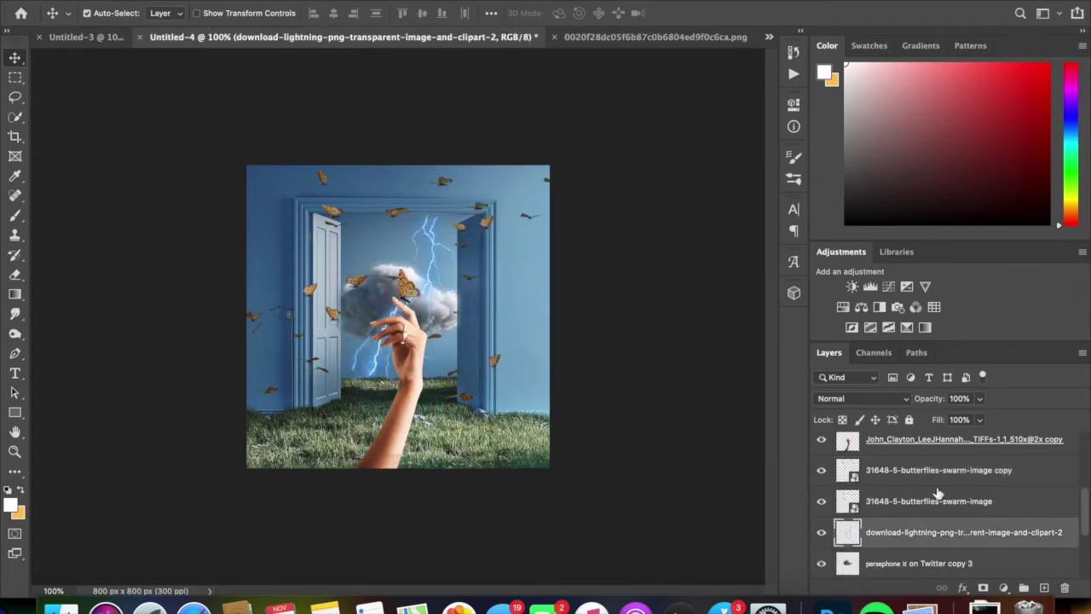
{"action": "left_click", "coordinate": [900, 473]}
{"action": "left_click_drag", "start_coordinate": [434, 303], "coordinate": [417, 465]}
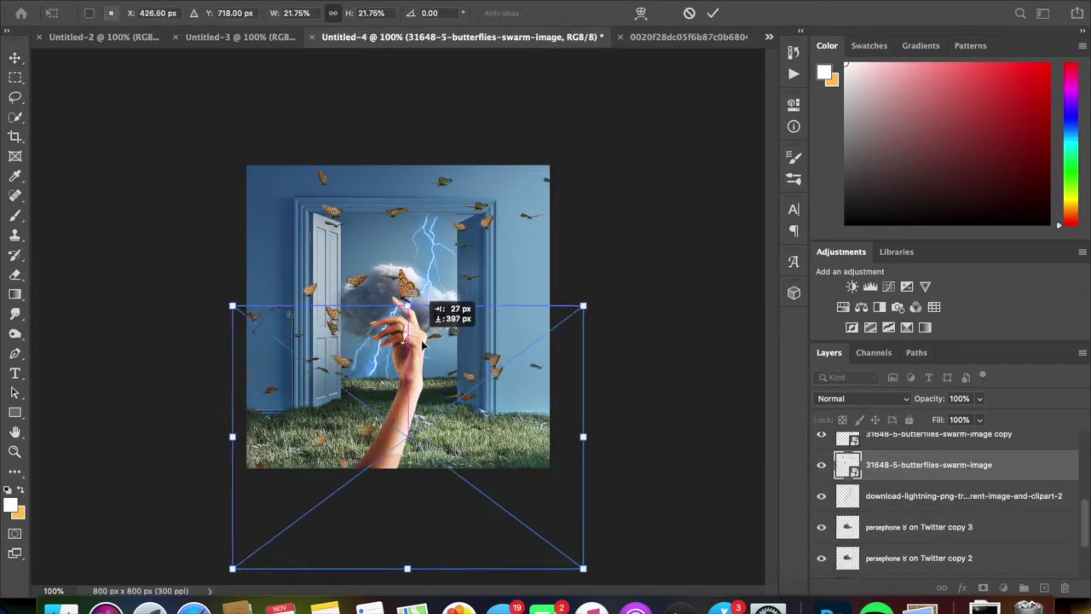
{"action": "left_click", "coordinate": [708, 12]}
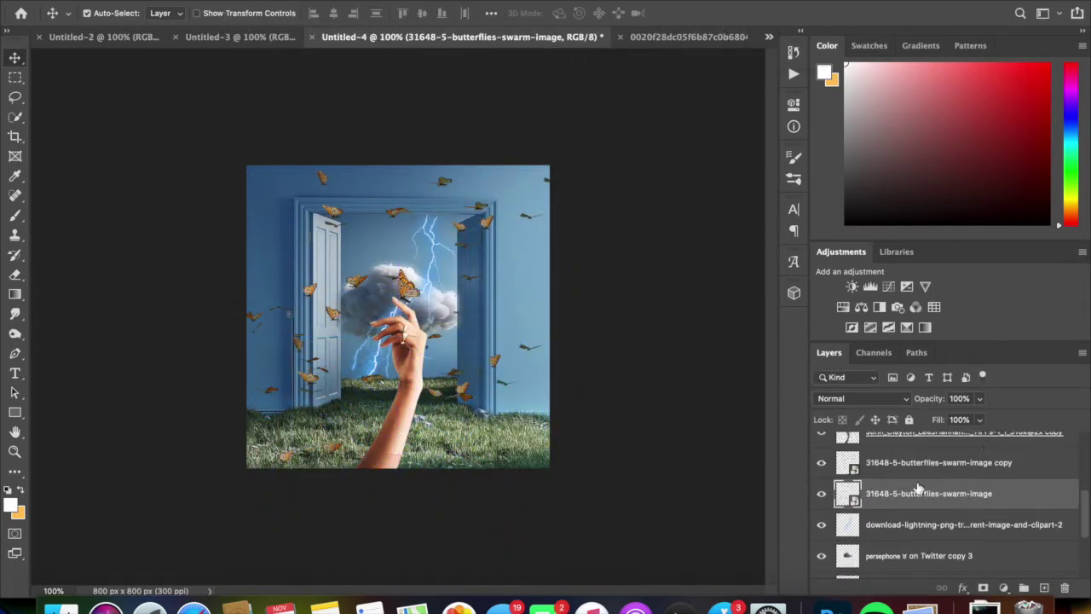
{"action": "left_click", "coordinate": [688, 37]}
{"action": "key", "text": "l"}
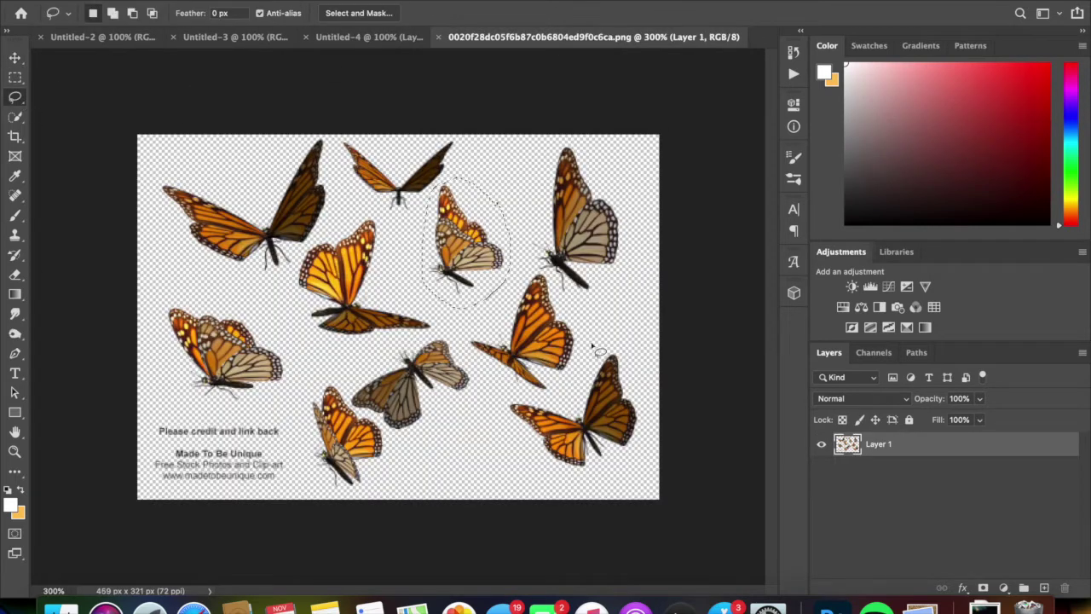
Paste a butterfly into Untitled-4 and enlarge it to 340% in the top-right corner
{"action": "key", "text": "ctrl+c"}
{"action": "left_click", "coordinate": [369, 37]}
{"action": "key", "text": "ctrl+v"}
{"action": "key", "text": "ctrl+t"}
{"action": "left_click_drag", "start_coordinate": [473, 228], "coordinate": [652, 133]}
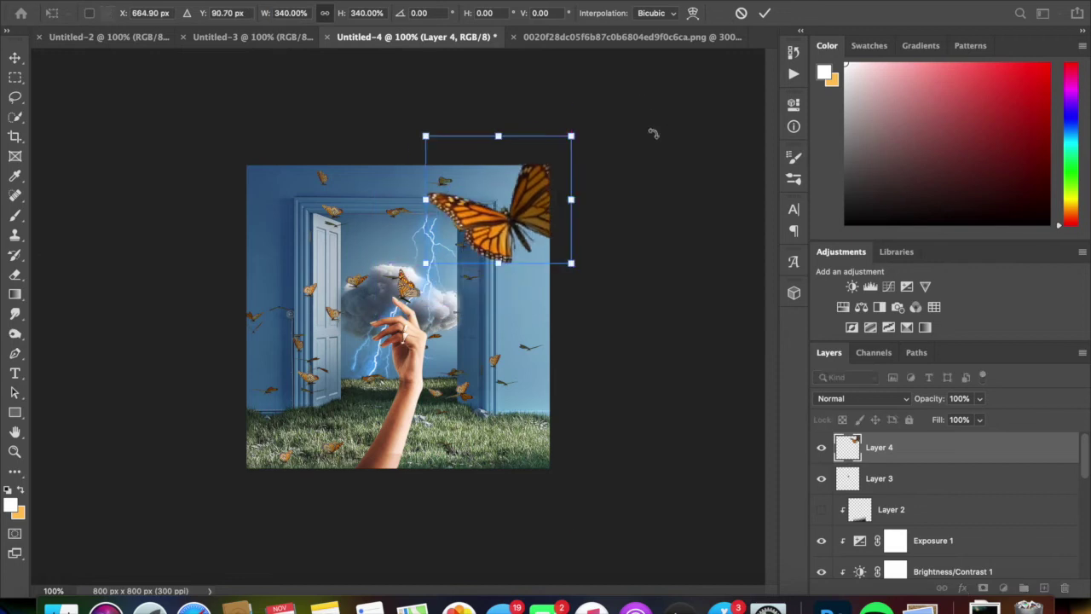
{"action": "key", "text": "Return"}
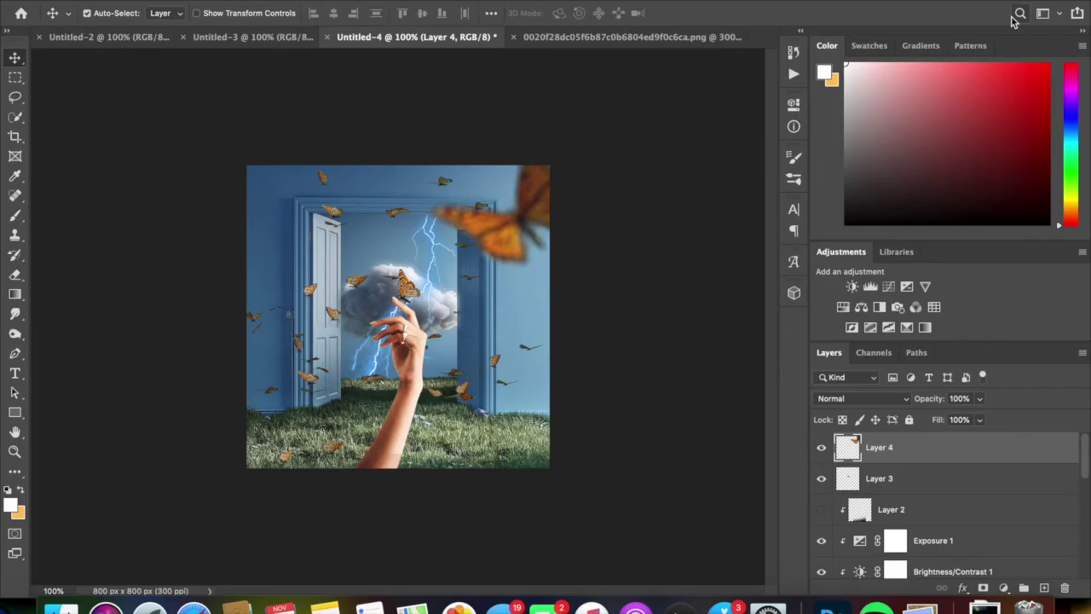
Duplicate the big butterfly layer, then delete the extra copy
{"action": "right_click", "coordinate": [933, 440]}
{"action": "left_click", "coordinate": [734, 513]}
{"action": "left_click", "coordinate": [688, 242]}
{"action": "right_click", "coordinate": [891, 445]}
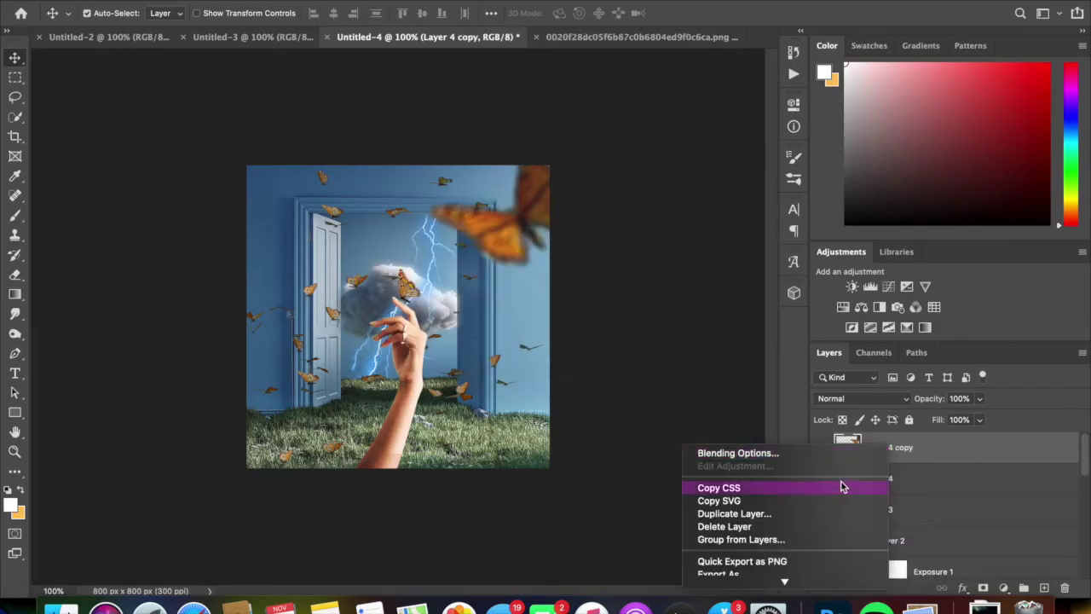
{"action": "left_click", "coordinate": [771, 526]}
Bring a second butterfly from the source image and resize it in the bottom-left
{"action": "left_click", "coordinate": [588, 41]}
{"action": "key", "text": "l"}
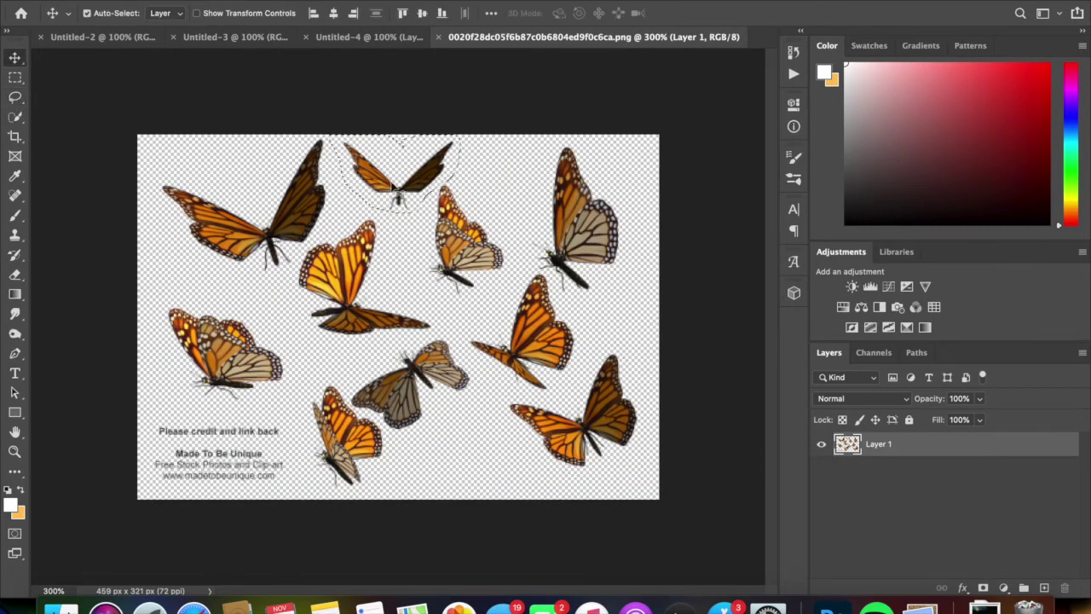
{"action": "left_click_drag", "start_coordinate": [373, 41], "coordinate": [244, 73]}
{"action": "key", "text": "ctrl+t"}
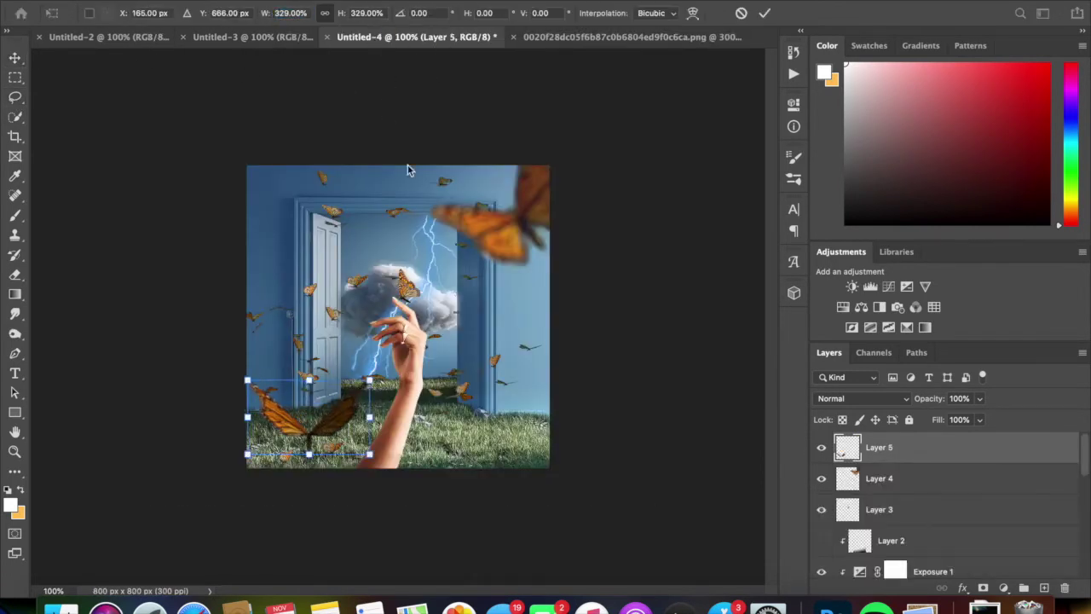
{"action": "key", "text": "Return"}
Duplicate the new butterfly layer and delete the extra copy again
{"action": "right_click", "coordinate": [860, 448]}
{"action": "left_click", "coordinate": [725, 509]}
{"action": "left_click", "coordinate": [684, 236]}
{"action": "right_click", "coordinate": [861, 447]}
{"action": "left_click", "coordinate": [730, 216]}
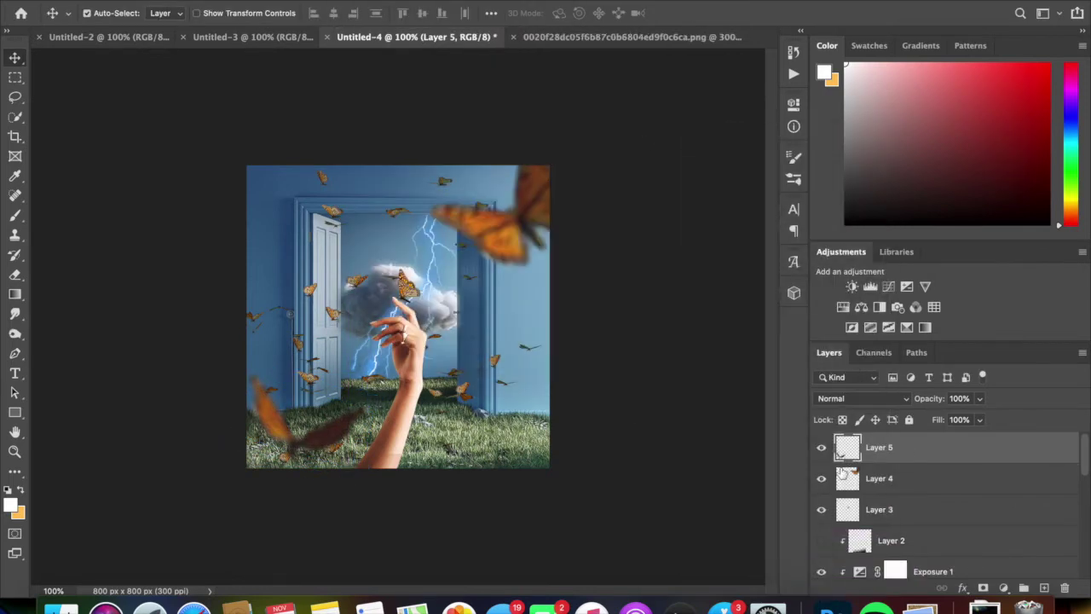
Add a Vibrance adjustment clipped to the lower butterfly and raise it to +80
{"action": "left_click", "coordinate": [924, 287]}
{"action": "right_click", "coordinate": [906, 453]}
{"action": "left_click", "coordinate": [819, 451]}
{"action": "left_click_drag", "start_coordinate": [664, 162], "coordinate": [677, 165]}
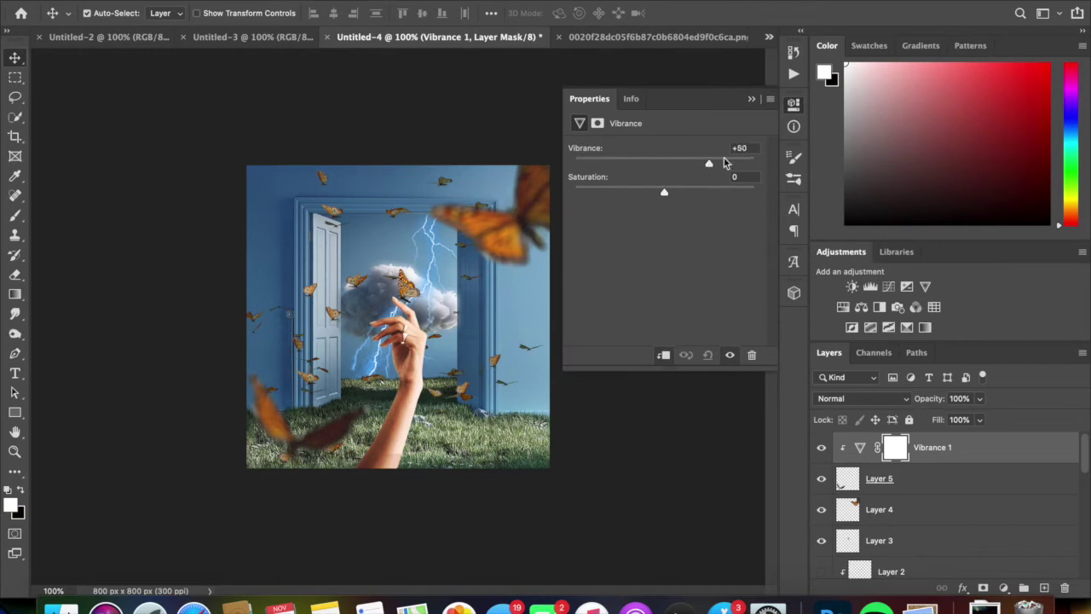
Add a Vibrance adjustment clipped to Layer 4
{"action": "left_click", "coordinate": [899, 467]}
{"action": "scroll", "coordinate": [899, 467], "scroll_direction": "down", "scroll_amount": 2}
{"action": "left_click", "coordinate": [878, 443]}
{"action": "left_click", "coordinate": [924, 287]}
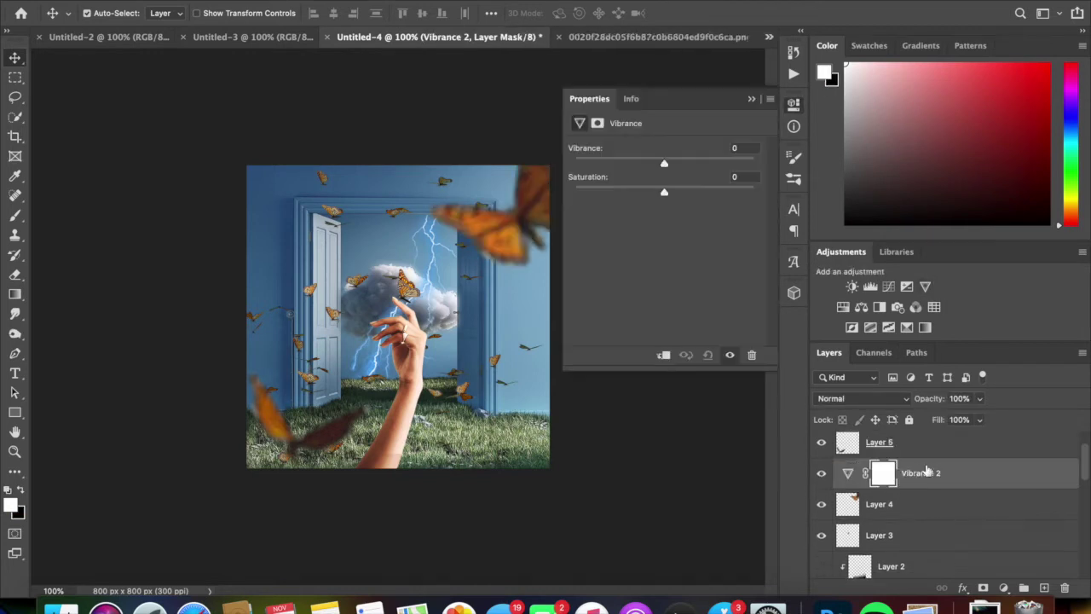
{"action": "right_click", "coordinate": [920, 473]}
{"action": "left_click", "coordinate": [775, 378]}
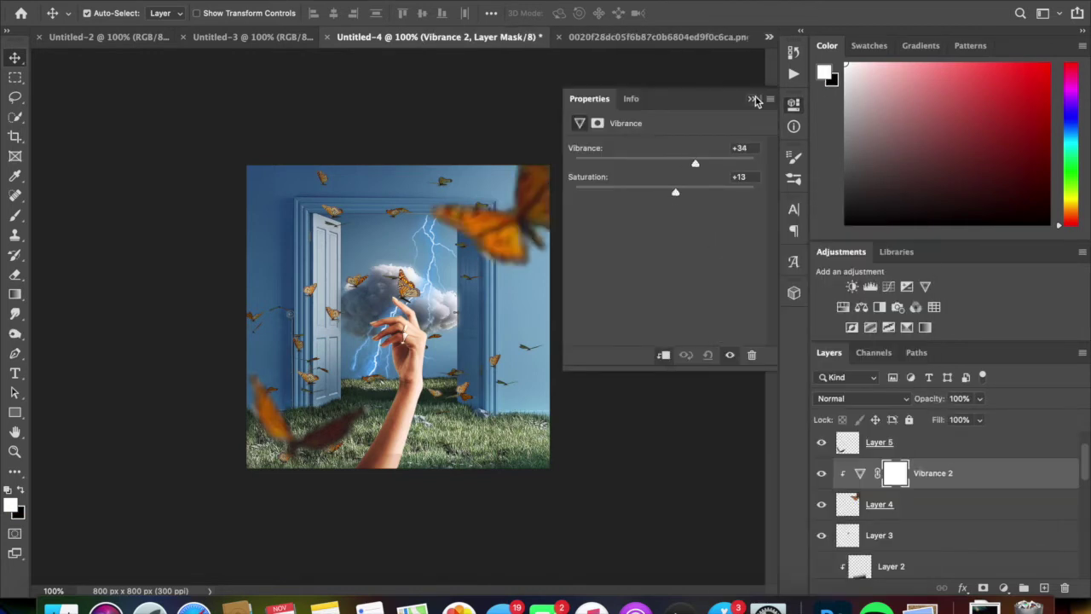
{"action": "left_click", "coordinate": [755, 101]}
Add a Vibrance adjustment clipped to Layer 3
{"action": "left_click", "coordinate": [924, 286]}
{"action": "right_click", "coordinate": [864, 531]}
{"action": "left_click", "coordinate": [750, 545]}
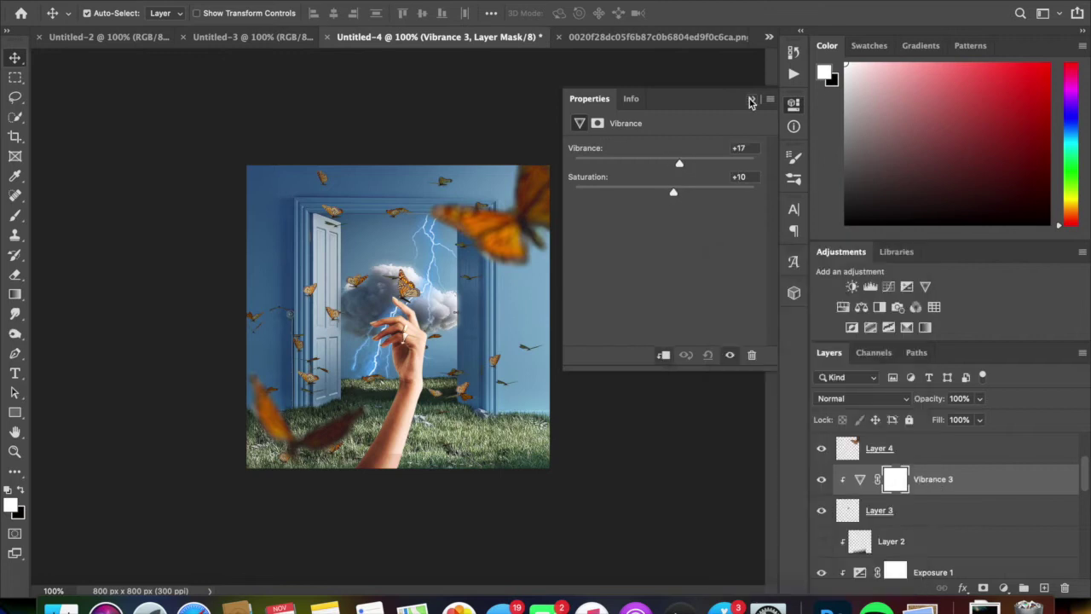
{"action": "left_click", "coordinate": [748, 100]}
Add a Vibrance adjustment clipped to the butterfly swarm copy layer
{"action": "left_click", "coordinate": [925, 499]}
{"action": "left_click", "coordinate": [925, 480]}
{"action": "left_click", "coordinate": [925, 286]}
{"action": "right_click", "coordinate": [886, 452]}
{"action": "left_click", "coordinate": [755, 356]}
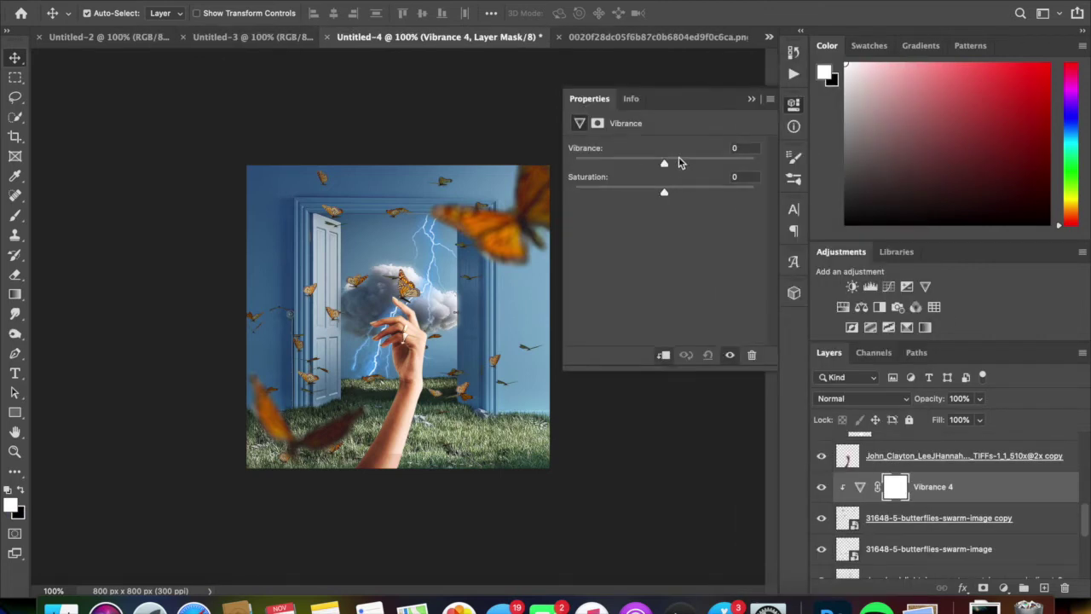
{"action": "left_click", "coordinate": [914, 474]}
Duplicate Vibrance 4 and clip the copy to the layer below
{"action": "right_click", "coordinate": [916, 503]}
{"action": "left_click", "coordinate": [784, 556]}
{"action": "key", "text": "Return"}
{"action": "right_click", "coordinate": [895, 552]}
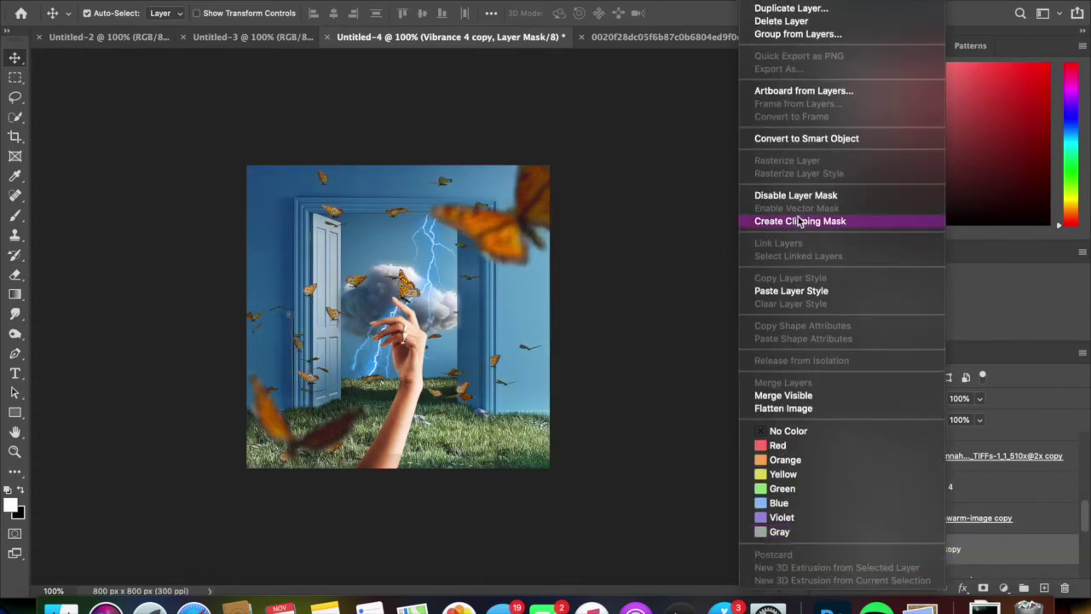
{"action": "left_click", "coordinate": [799, 220]}
Add another Vibrance adjustment layer and select Layer 1 for painting
{"action": "left_click", "coordinate": [924, 287]}
{"action": "left_click", "coordinate": [752, 101]}
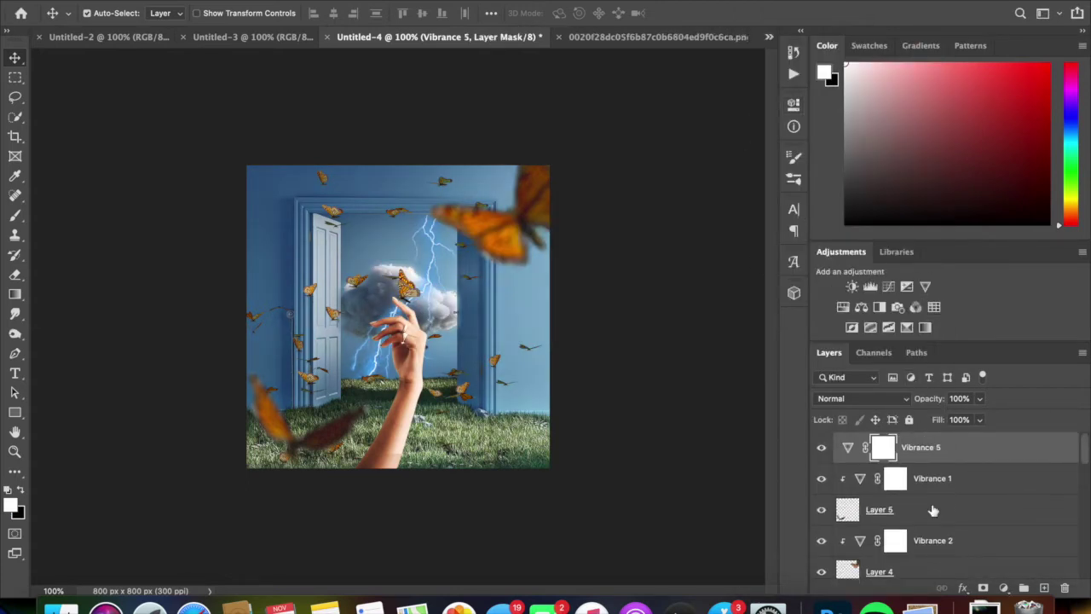
{"action": "scroll", "coordinate": [933, 511], "scroll_direction": "down", "scroll_amount": 5}
{"action": "left_click", "coordinate": [890, 530]}
{"action": "key", "text": "b"}
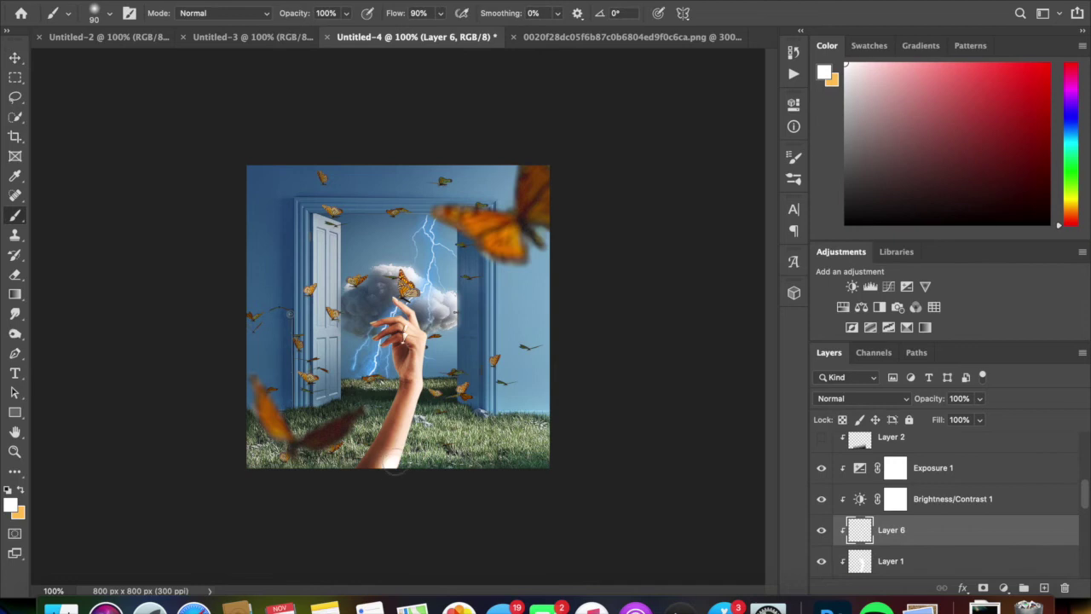
Gaussian-blur painted Layer 6 and set it to Overlay at 67% opacity
{"action": "left_click", "coordinate": [648, 215]}
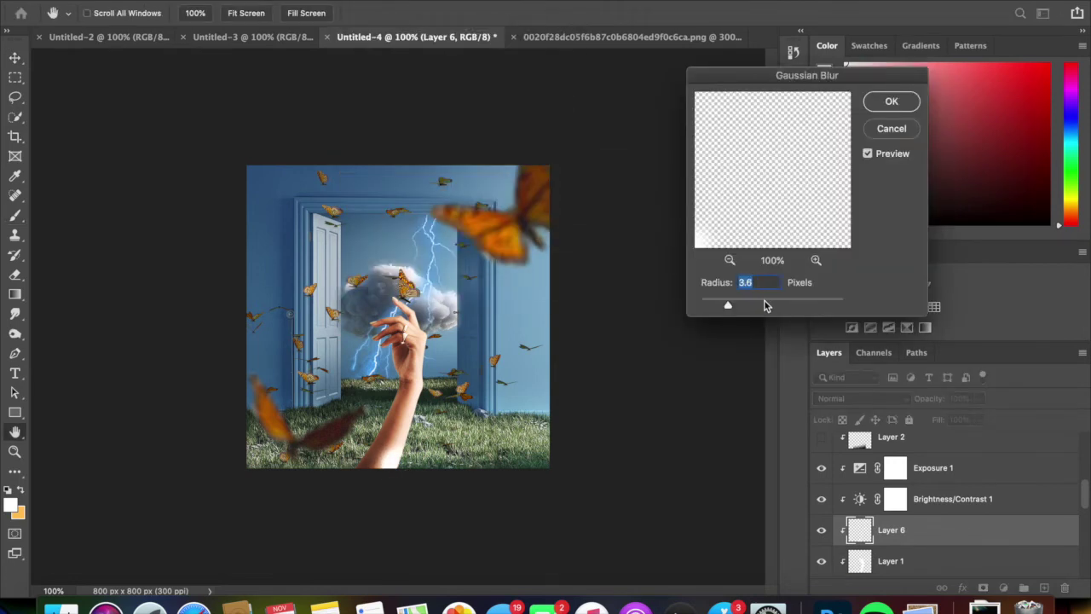
{"action": "key", "text": "Return"}
{"action": "left_click", "coordinate": [856, 398]}
{"action": "left_click", "coordinate": [858, 470]}
{"action": "left_click_drag", "start_coordinate": [979, 398], "coordinate": [957, 418]}
Erase parts of Layer 1
{"action": "left_click", "coordinate": [886, 560]}
{"action": "key", "text": "e"}
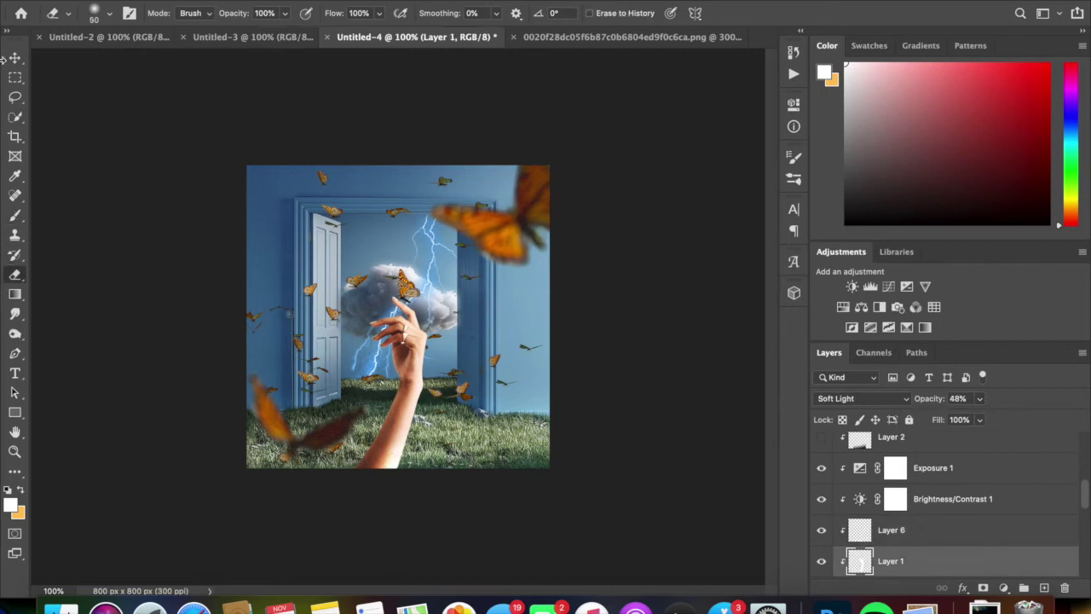
{"action": "key", "text": "v"}
{"action": "scroll", "coordinate": [963, 496], "scroll_direction": "up", "scroll_amount": 5}
{"action": "scroll", "coordinate": [963, 496], "scroll_direction": "down", "scroll_amount": 10}
{"action": "scroll", "coordinate": [937, 486], "scroll_direction": "down", "scroll_amount": 2}
Add a new Layer 7, paint strokes on it and soften them with Gaussian Blur
{"action": "left_click", "coordinate": [929, 469]}
{"action": "key", "text": "ctrl+shift+alt+n"}
{"action": "key", "text": "b"}
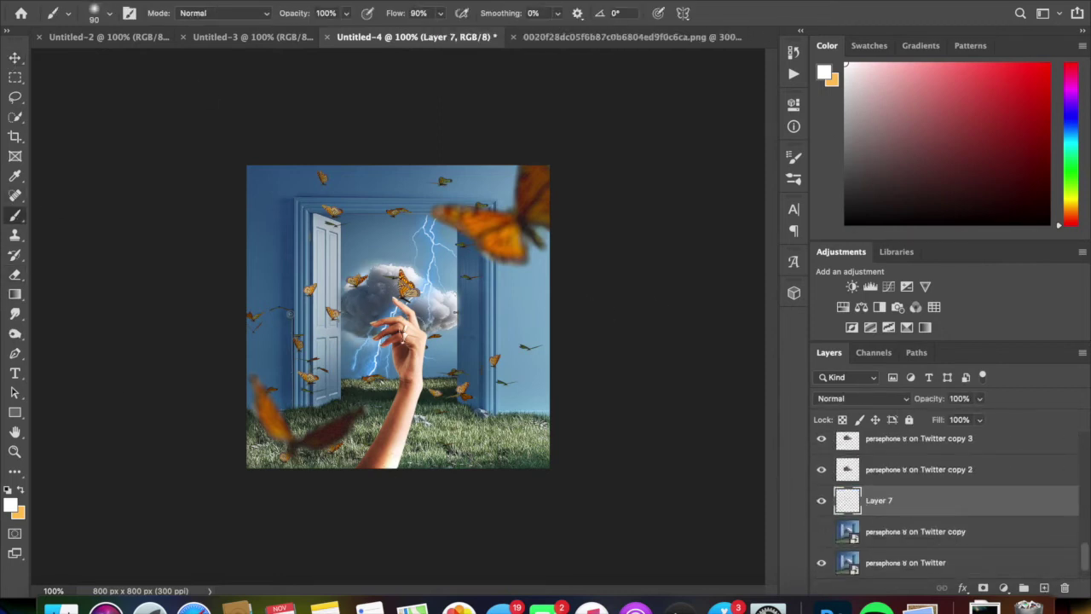
{"action": "left_click", "coordinate": [353, 9]}
{"action": "left_click", "coordinate": [602, 213]}
{"action": "left_click", "coordinate": [892, 102]}
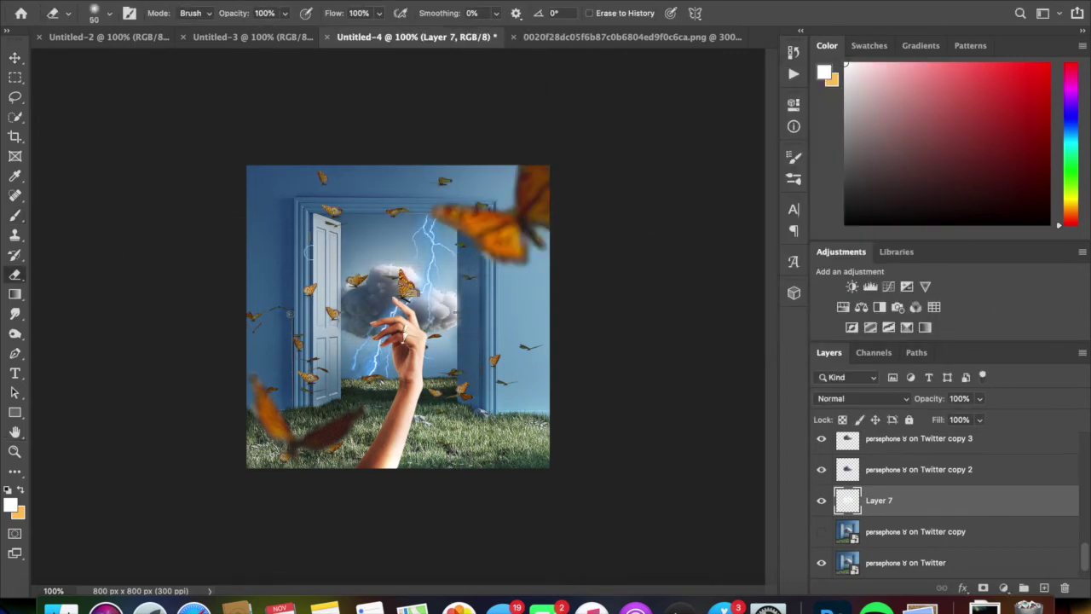
{"action": "left_click", "coordinate": [15, 57]}
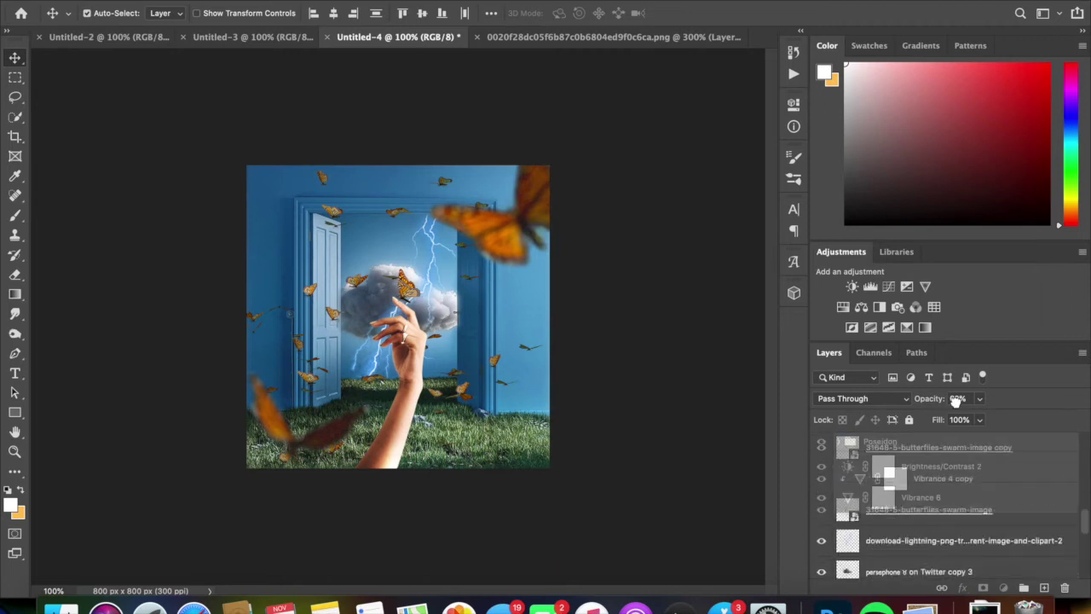
Move layers into the Poseidon group, duplicate them and group the originals into Group 1
{"action": "left_click_drag", "start_coordinate": [955, 435], "coordinate": [954, 438]}
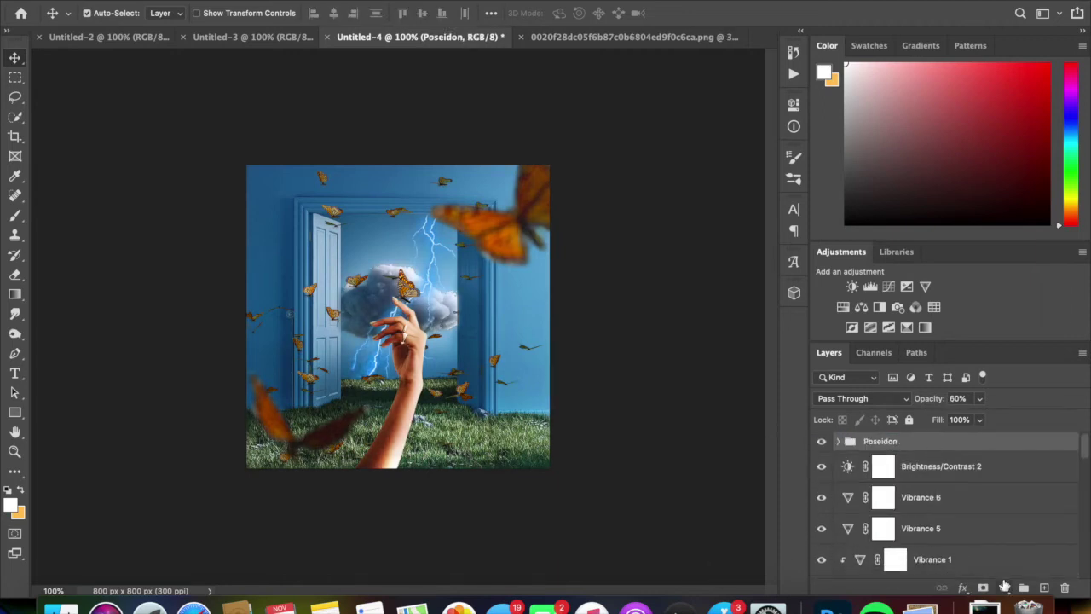
{"action": "left_click", "coordinate": [839, 441]}
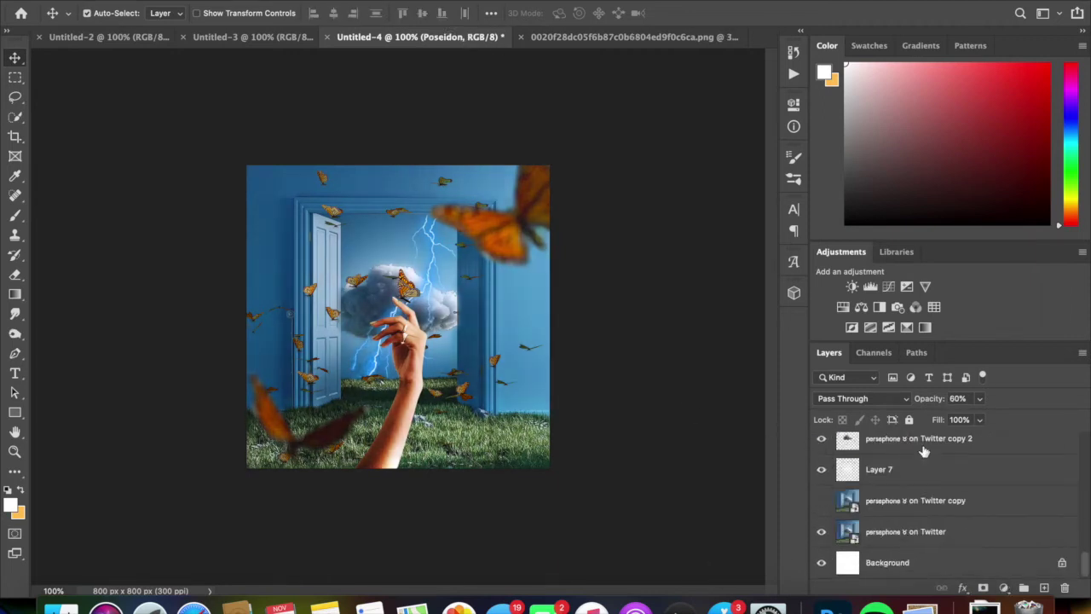
{"action": "right_click", "coordinate": [891, 450]}
{"action": "left_click", "coordinate": [966, 497]}
{"action": "left_click", "coordinate": [687, 238]}
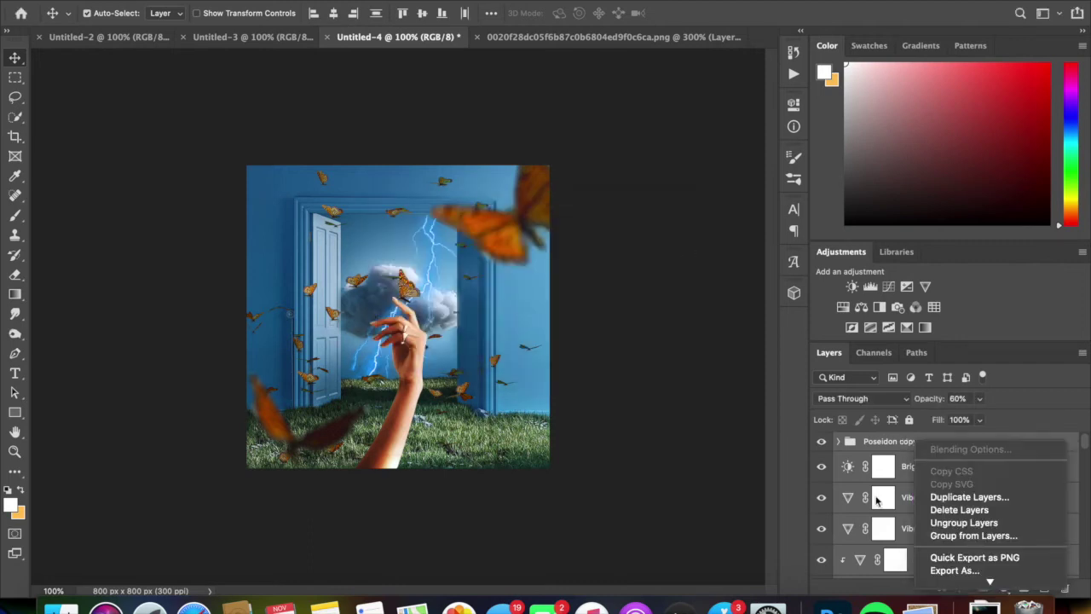
{"action": "scroll", "coordinate": [913, 478], "scroll_direction": "down", "scroll_amount": 5}
{"action": "key", "text": "ctrl+g"}
Duplicate Poseidon copy into Poseidon copy 2 and apply the Oil Paint filter
{"action": "left_click", "coordinate": [852, 450]}
{"action": "right_click", "coordinate": [852, 450]}
{"action": "left_click", "coordinate": [788, 493]}
{"action": "left_click", "coordinate": [685, 231]}
{"action": "left_click", "coordinate": [345, 0]}
{"action": "mouse_move", "coordinate": [367, 255]}
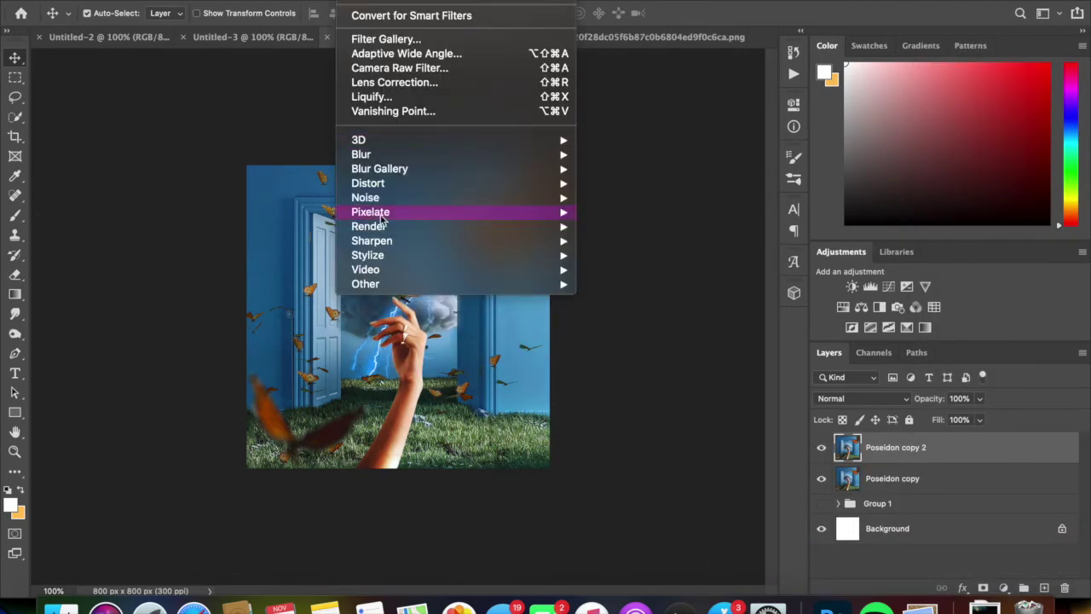
{"action": "left_click", "coordinate": [657, 314]}
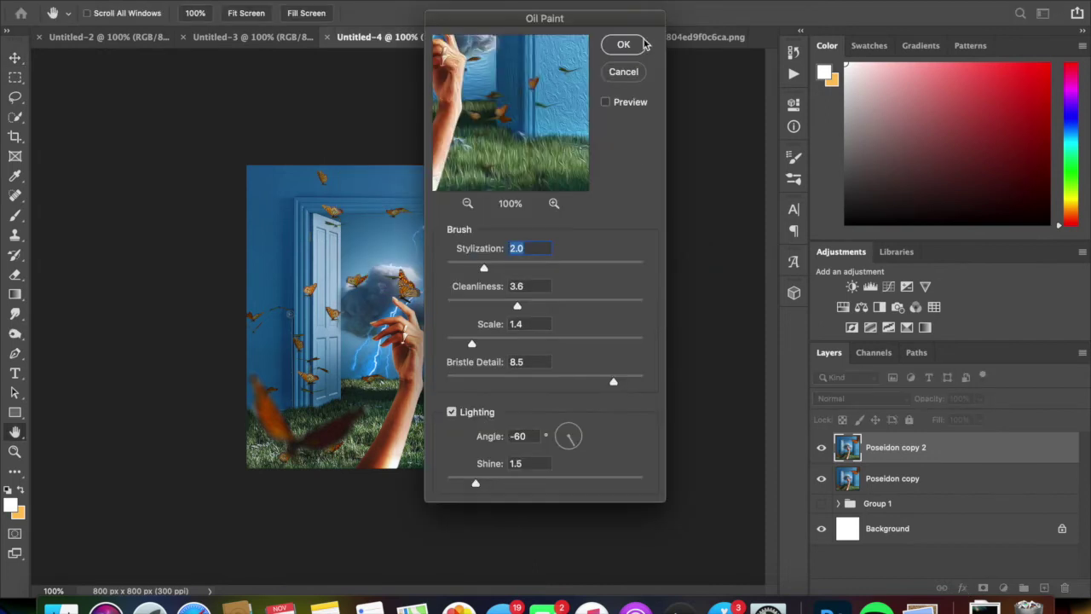
{"action": "left_click", "coordinate": [639, 46]}
{"action": "key", "text": "t"}
{"action": "left_click", "coordinate": [294, 213]}
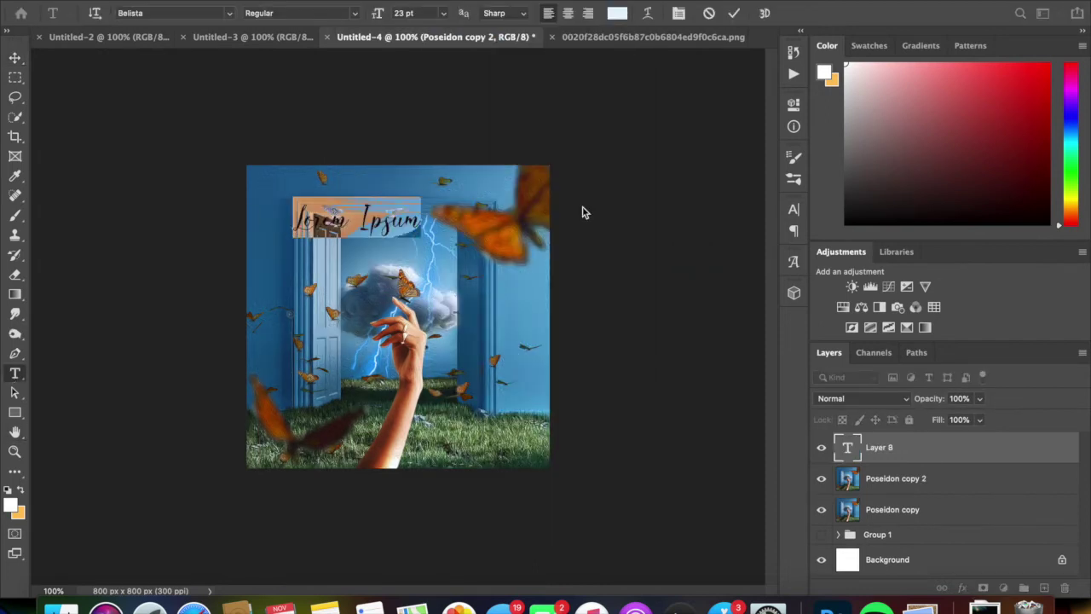
Type the title 'beauty in the chaos' and give it an Arc warp
{"action": "type", "text": "beauty in the chaos"}
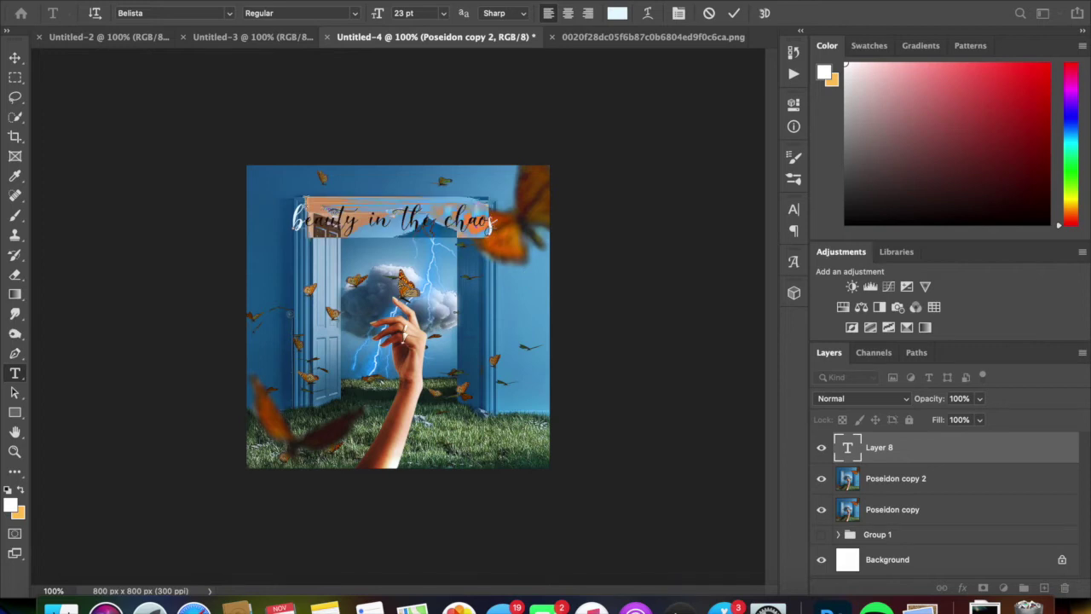
{"action": "left_click", "coordinate": [647, 13]}
{"action": "left_click", "coordinate": [597, 77]}
{"action": "left_click", "coordinate": [585, 219]}
{"action": "key", "text": "Return"}
Scale the title to about 109% and position it across the top of the cover
{"action": "left_click", "coordinate": [14, 57]}
{"action": "key", "text": "ctrl+t"}
{"action": "left_click_drag", "start_coordinate": [504, 157], "coordinate": [506, 147]}
{"action": "left_click_drag", "start_coordinate": [392, 170], "coordinate": [392, 212]}
{"action": "left_click", "coordinate": [765, 13]}
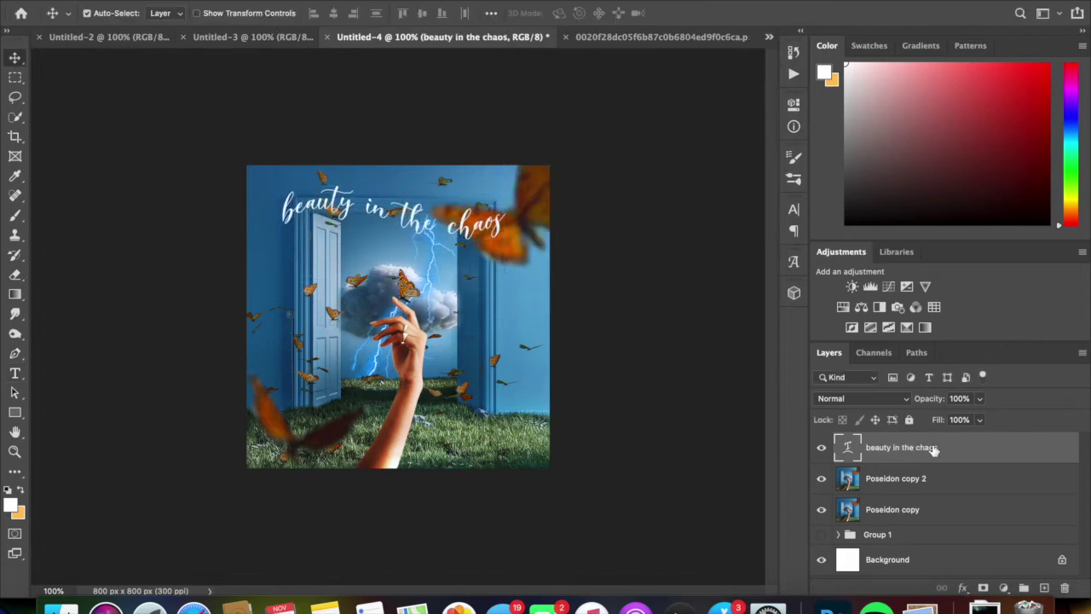
Add a drop shadow layer style to the title layer
{"action": "right_click", "coordinate": [933, 449]}
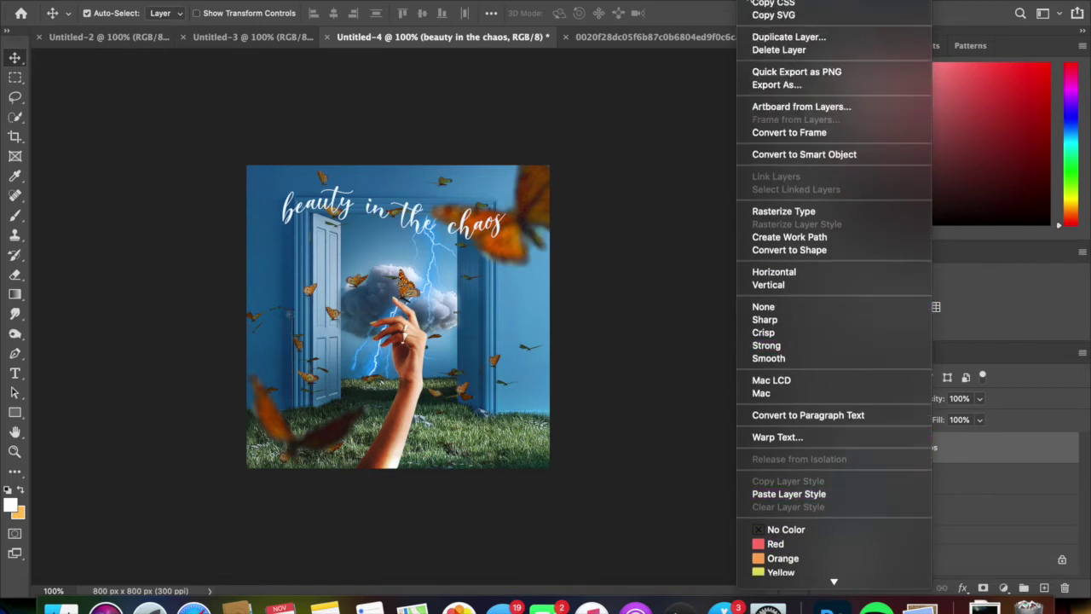
{"action": "left_click", "coordinate": [792, 12]}
{"action": "key", "text": "Return"}
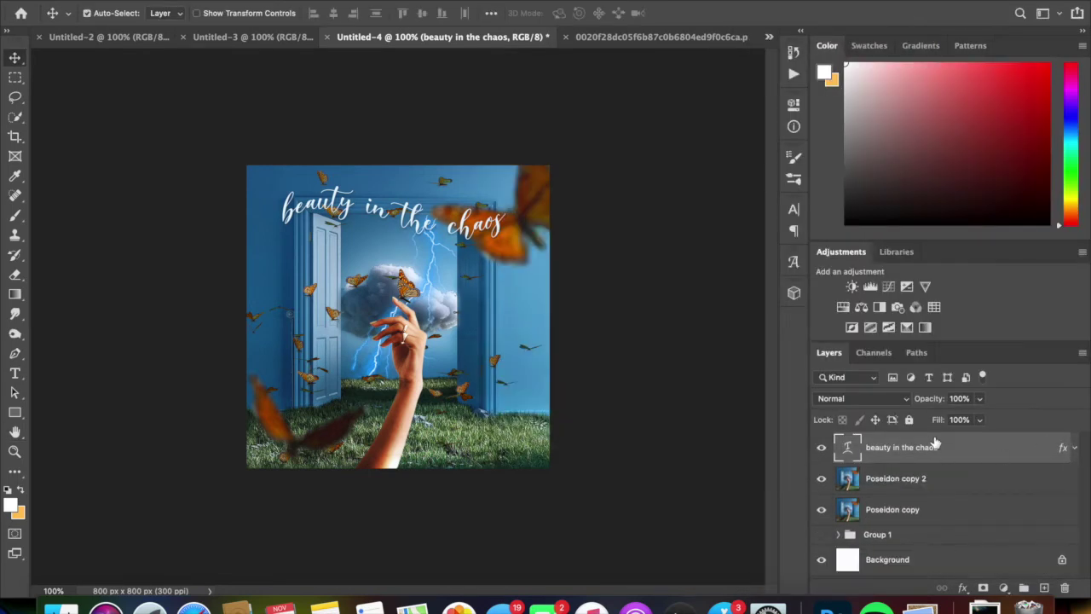
Duplicate the title text layer
{"action": "left_click", "coordinate": [919, 479]}
{"action": "right_click", "coordinate": [919, 452]}
{"action": "left_click", "coordinate": [767, 505]}
{"action": "key", "text": "Return"}
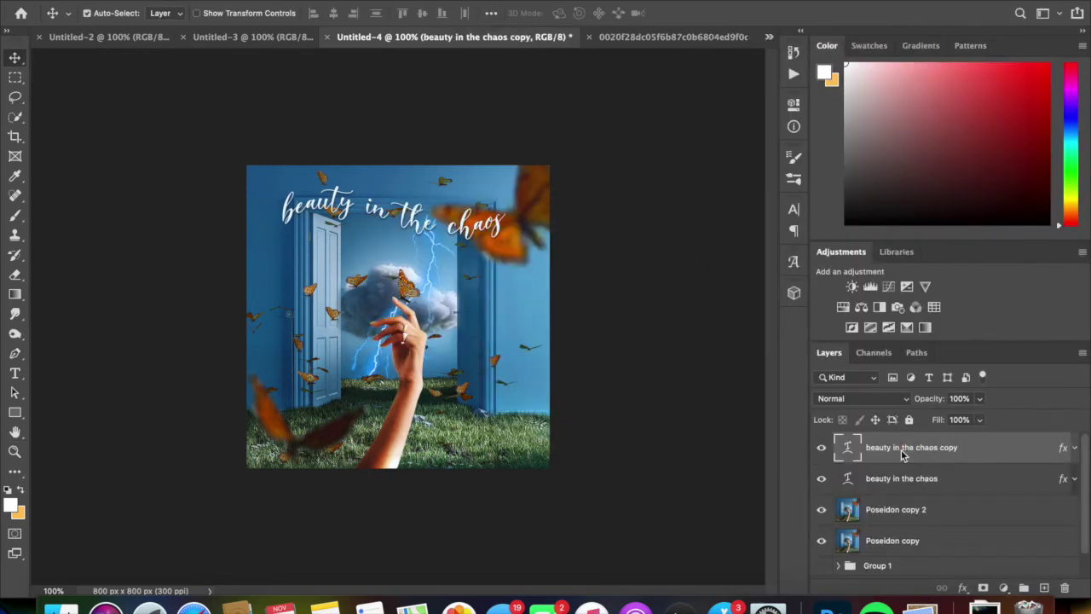
Merge the title with Poseidon copy 2 and move the merged layer above the title copy
{"action": "left_click", "coordinate": [894, 478], "text": "shift"}
{"action": "right_click", "coordinate": [895, 478]}
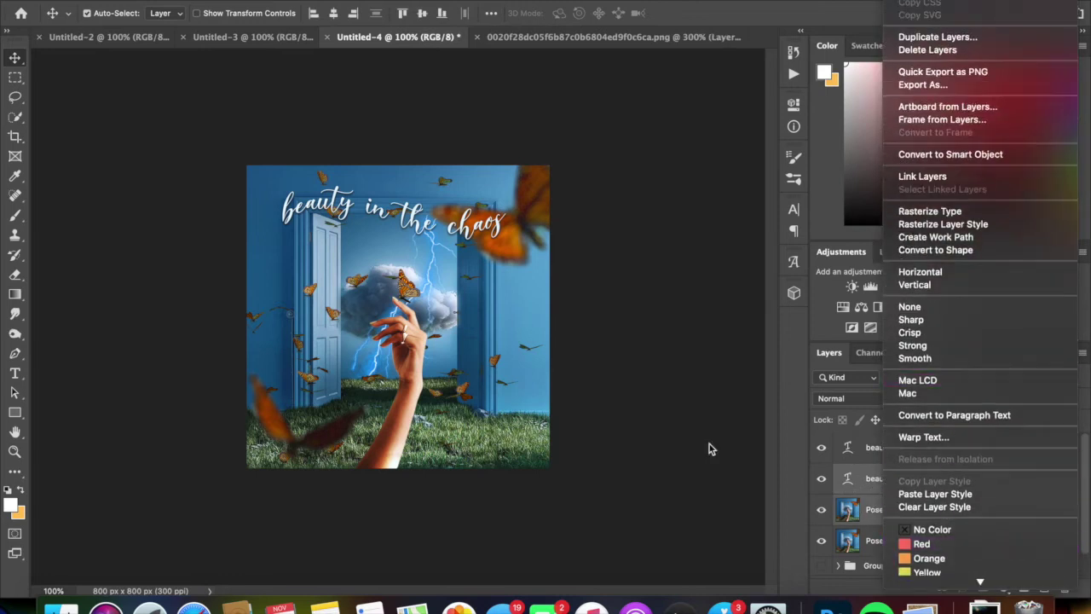
{"action": "double_click", "coordinate": [925, 478]}
{"action": "right_click", "coordinate": [978, 482]}
{"action": "left_click", "coordinate": [988, 487]}
{"action": "right_click", "coordinate": [991, 489]}
{"action": "key", "text": "Escape"}
{"action": "left_click", "coordinate": [852, 508], "text": "shift"}
{"action": "right_click", "coordinate": [844, 511]}
{"action": "left_click", "coordinate": [741, 384]}
{"action": "left_click_drag", "start_coordinate": [852, 478], "coordinate": [825, 452]}
Apply the Oil Paint filter to the merged layer, then shrink the placed advisory label
{"action": "left_click", "coordinate": [349, 2]}
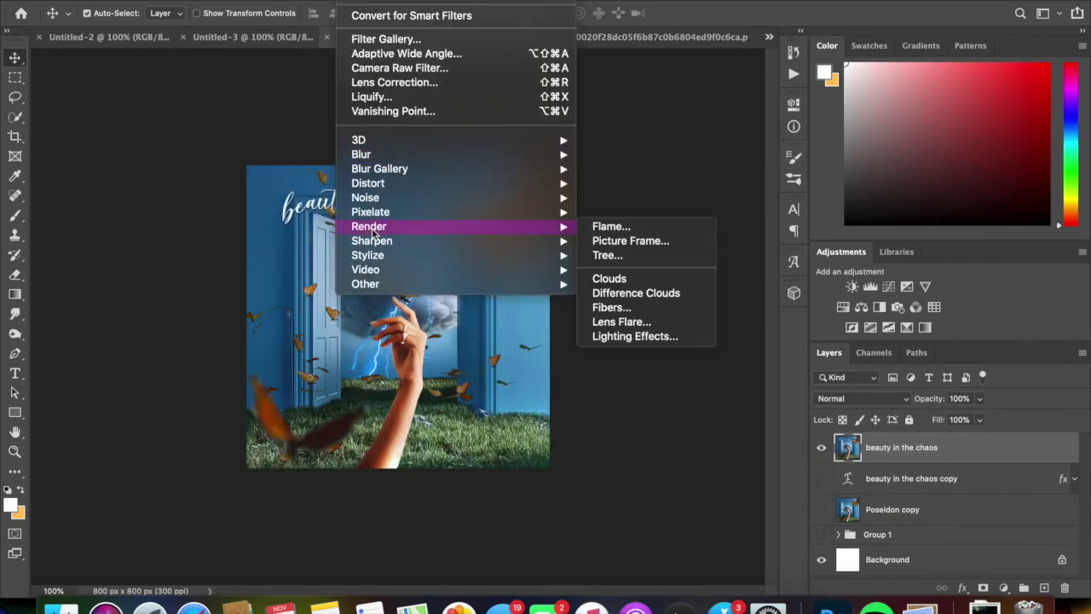
{"action": "left_click", "coordinate": [622, 313]}
{"action": "left_click", "coordinate": [626, 45]}
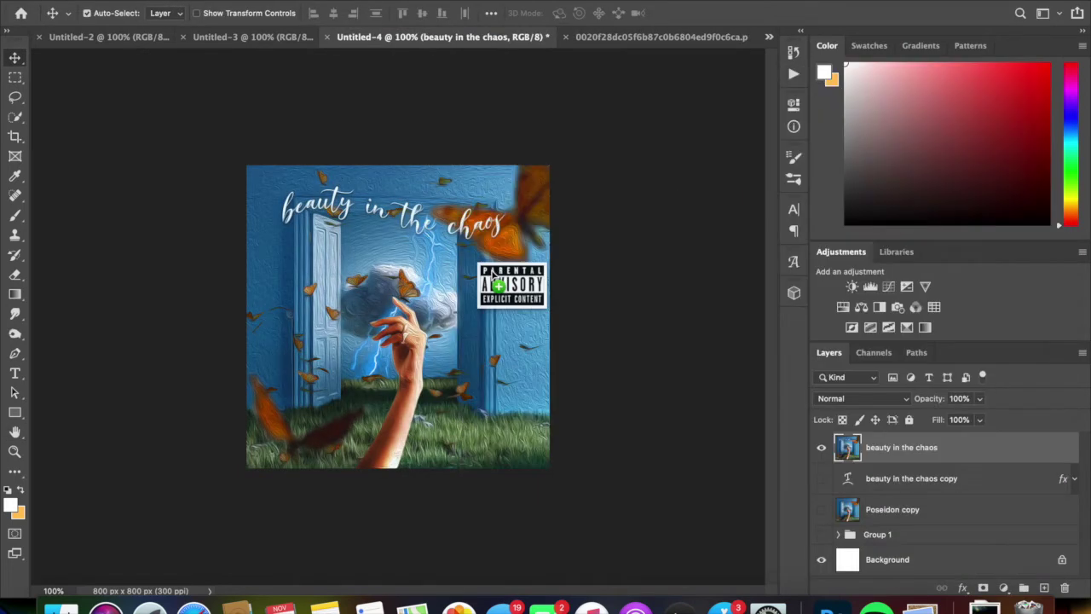
{"action": "left_click_drag", "start_coordinate": [893, 456], "coordinate": [397, 315]}
Set the advisory label in the bottom-left corner and place the crack texture over the cover
{"action": "left_click_drag", "start_coordinate": [275, 13], "coordinate": [262, 15]}
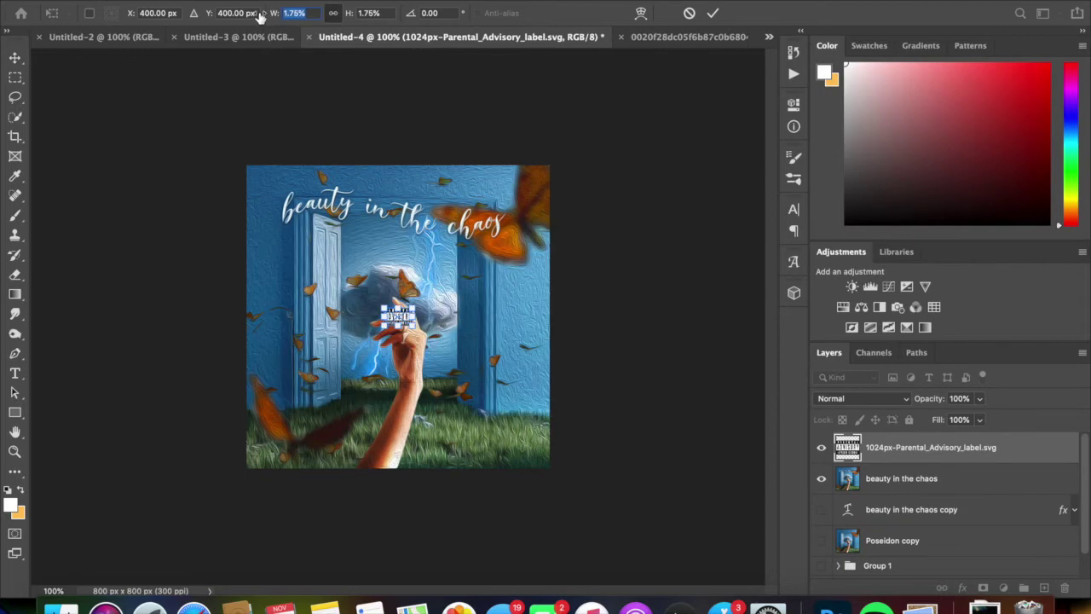
{"action": "key", "text": "Return"}
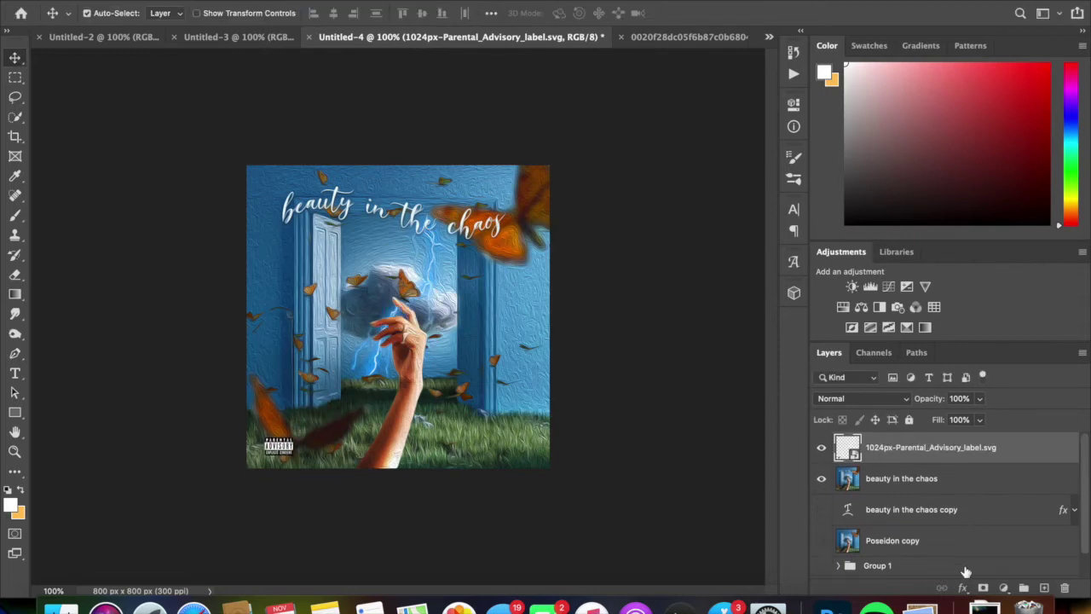
{"action": "left_click", "coordinate": [984, 607]}
{"action": "mouse_move", "coordinate": [616, 137]}
{"action": "left_mouse_down"}
{"action": "mouse_move", "coordinate": [401, 284]}
{"action": "mouse_move", "coordinate": [401, 230]}
{"action": "left_mouse_up"}
{"action": "key", "text": "Return"}
Blend the crack texture in Multiply and add a duplicate at 80% opacity
{"action": "left_click", "coordinate": [862, 398]}
{"action": "left_click", "coordinate": [834, 439]}
{"action": "right_click", "coordinate": [924, 458]}
{"action": "left_click", "coordinate": [860, 503]}
{"action": "left_click", "coordinate": [684, 232]}
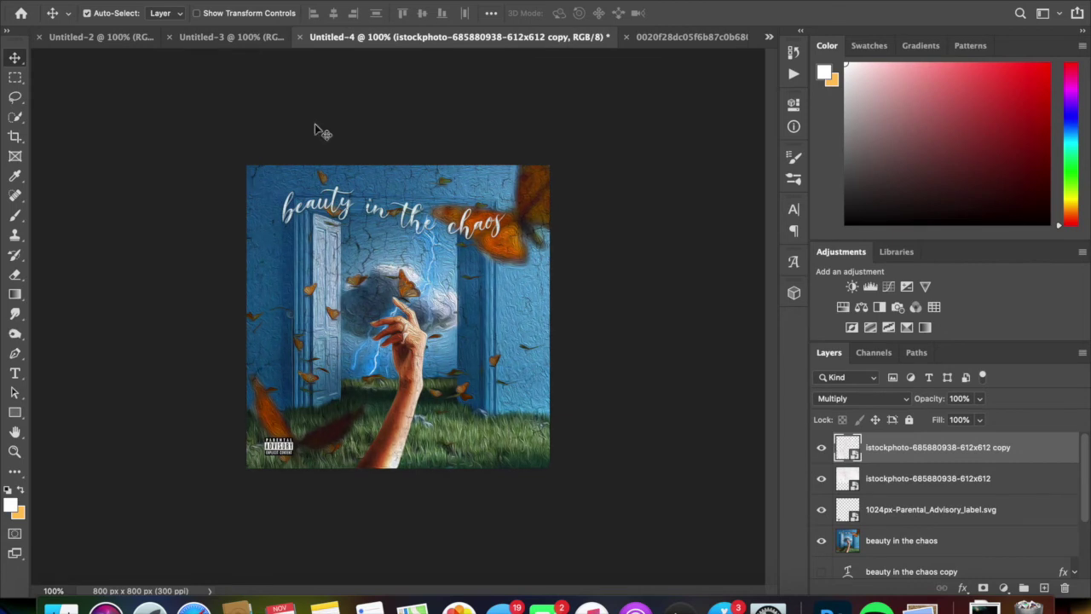
{"action": "left_click", "coordinate": [929, 478]}
{"action": "left_click", "coordinate": [953, 446]}
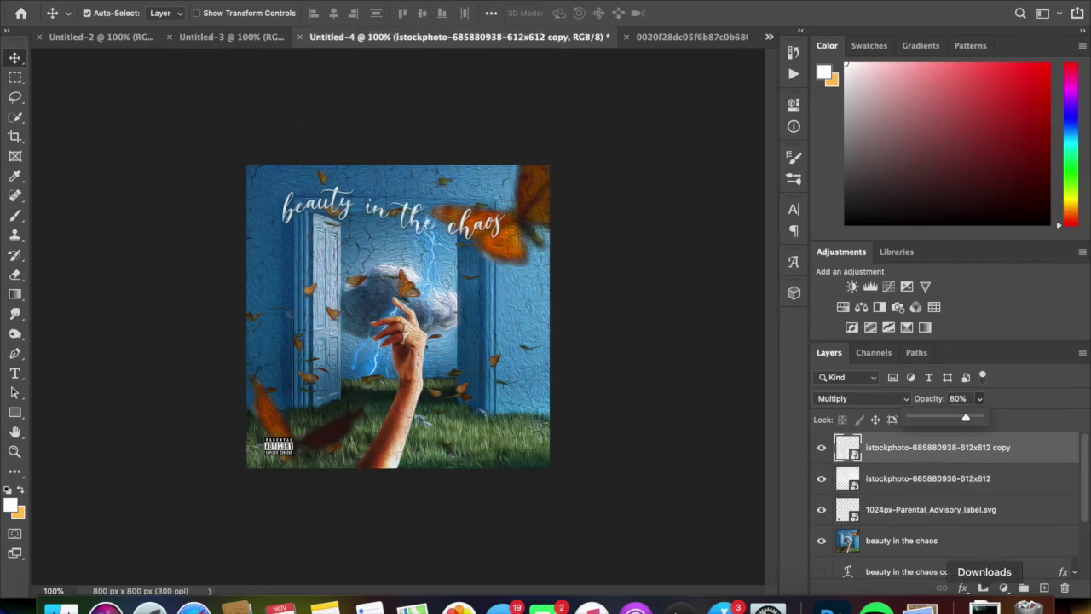
Place the dark light-leak image on top as Layer 8
{"action": "left_click", "coordinate": [985, 607]}
{"action": "left_click", "coordinate": [984, 606]}
{"action": "key", "text": "ctrl+v"}
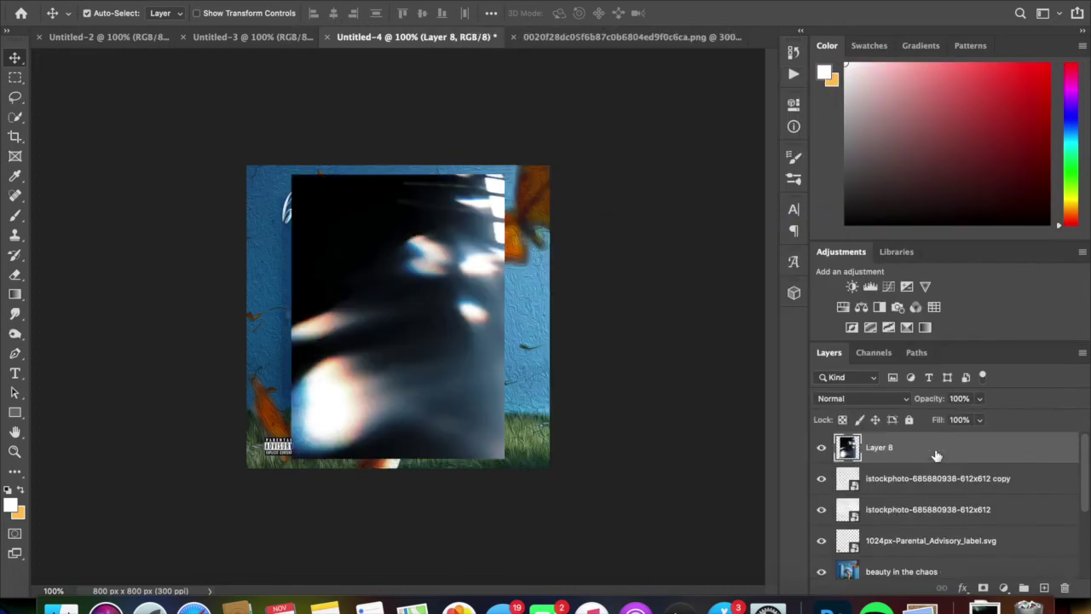
Enlarge the light leak to fill the canvas and blend it in Screen at 55% opacity
{"action": "left_click_drag", "start_coordinate": [278, 13], "coordinate": [319, 13]}
{"action": "key", "text": "Return"}
{"action": "left_click", "coordinate": [862, 398]}
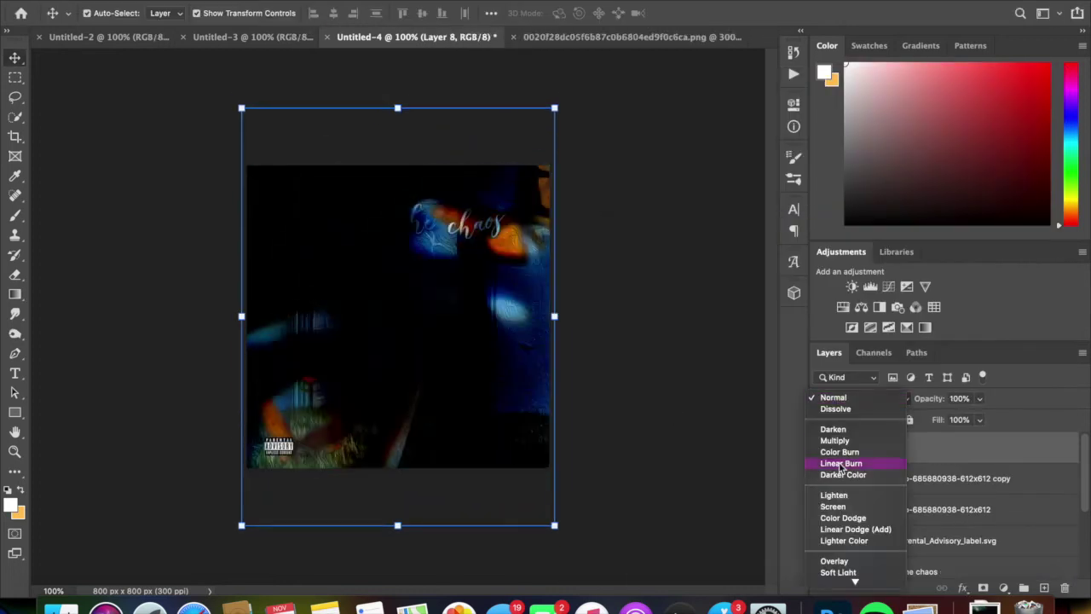
{"action": "left_click", "coordinate": [835, 509]}
{"action": "left_click_drag", "start_coordinate": [974, 414], "coordinate": [951, 418]}
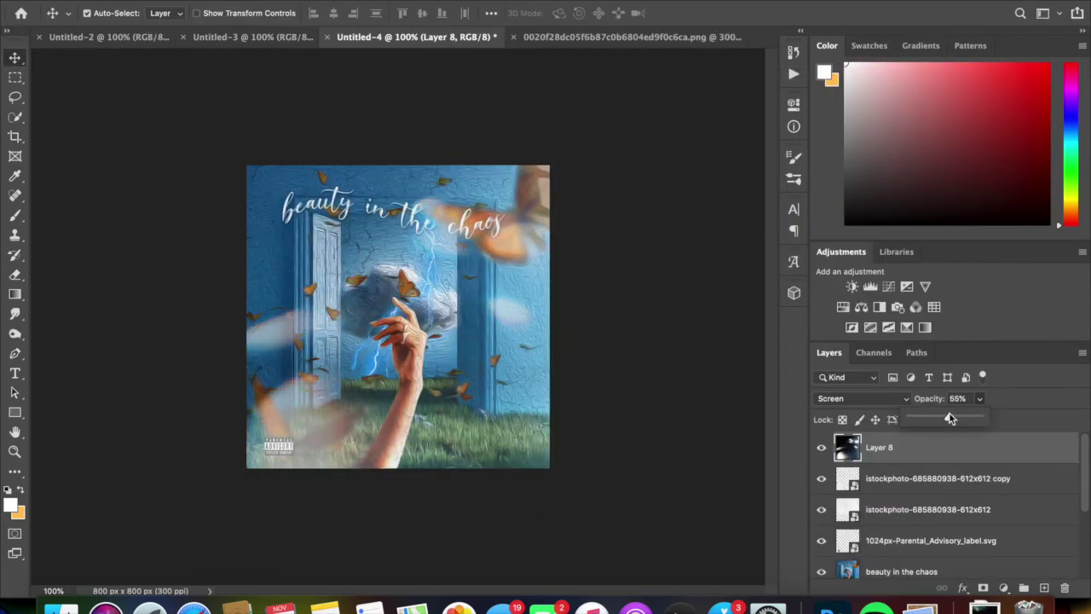
{"action": "scroll", "coordinate": [925, 512], "scroll_direction": "down", "scroll_amount": 2}
{"action": "scroll", "coordinate": [924, 511], "scroll_direction": "up", "scroll_amount": 2}
Place the rainbow solar flare, blend it in Screen, and lower its opacity to 58%
{"action": "left_click", "coordinate": [720, 13]}
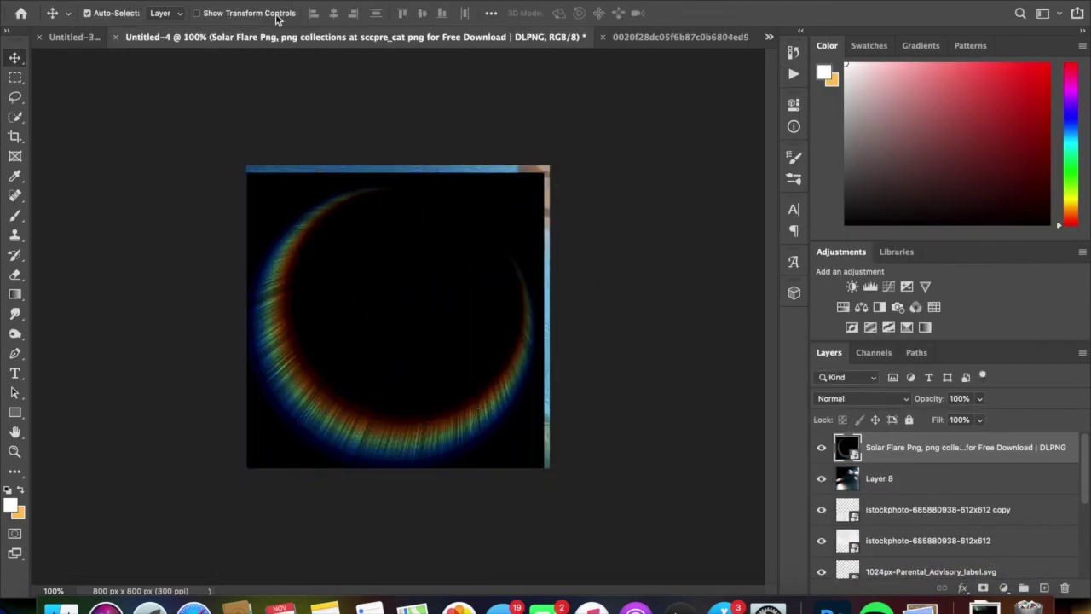
{"action": "left_click", "coordinate": [277, 14]}
{"action": "left_click", "coordinate": [862, 398]}
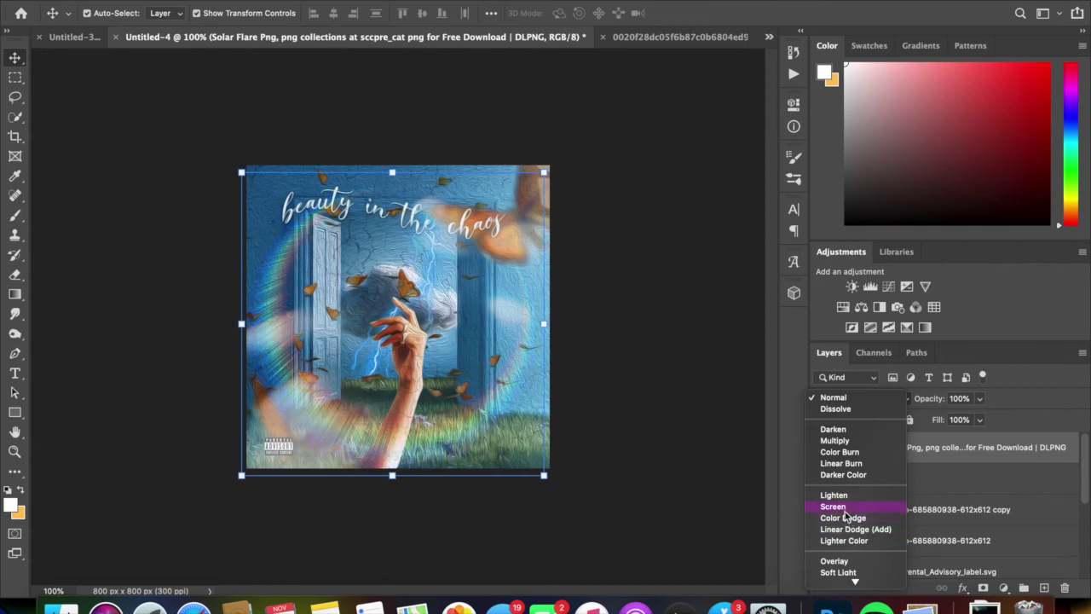
{"action": "left_click", "coordinate": [833, 507]}
{"action": "left_click_drag", "start_coordinate": [979, 398], "coordinate": [948, 419]}
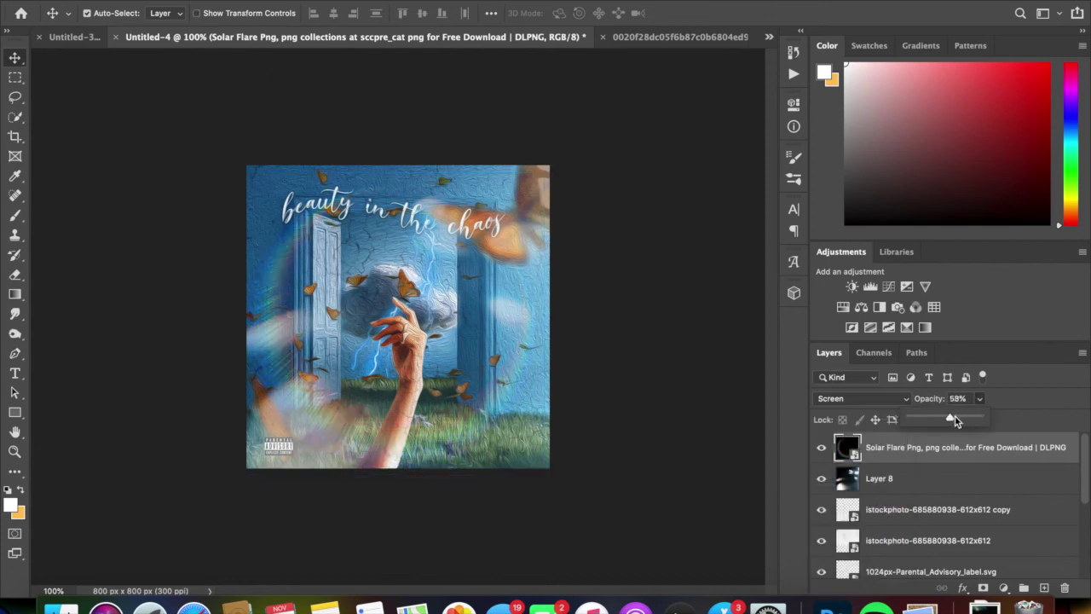